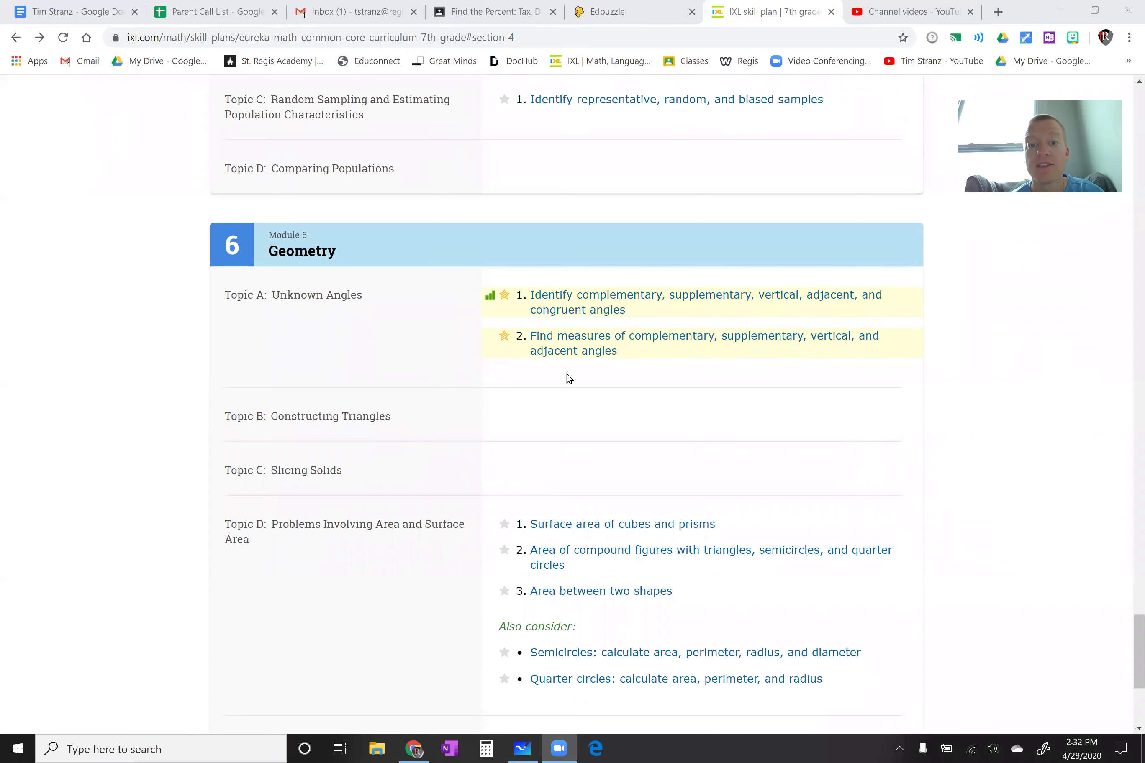
Step: Open the complementary/supplementary angle-measures skill beside the whiteboard and answer the first question with 30
{"action": "mouse_move", "coordinate": [638, 341]}
{"action": "left_click", "coordinate": [584, 352]}
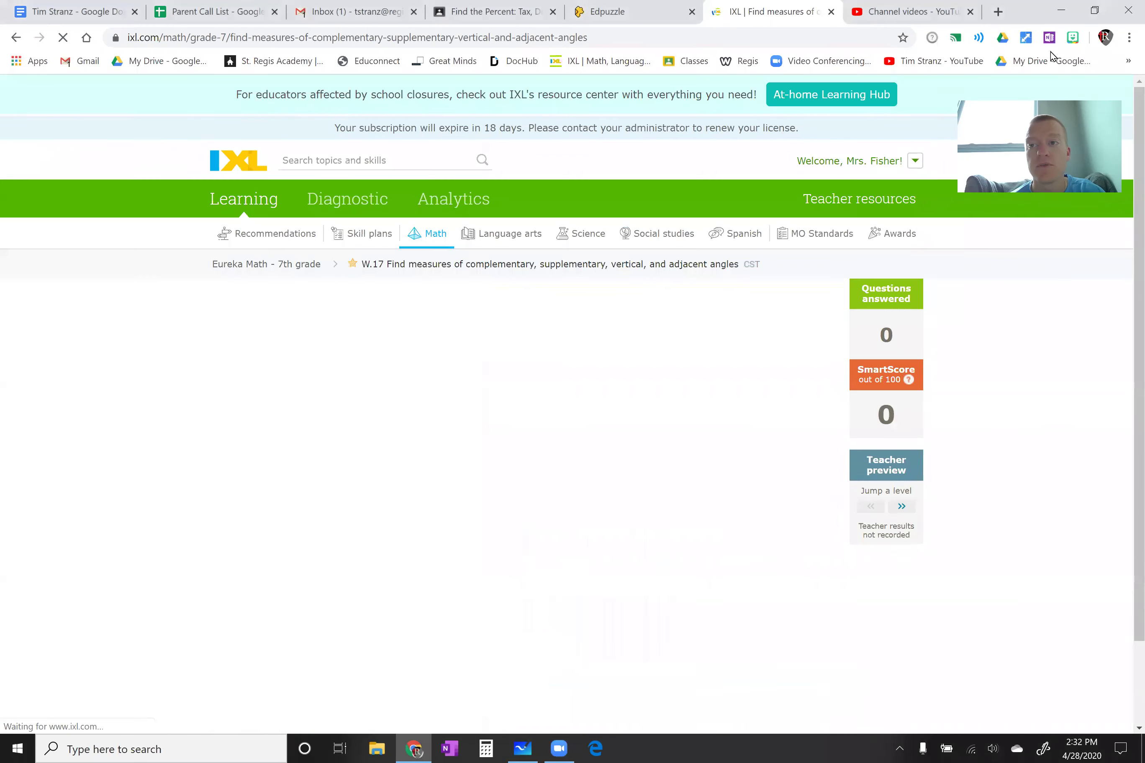
{"action": "key", "text": "super+Right"}
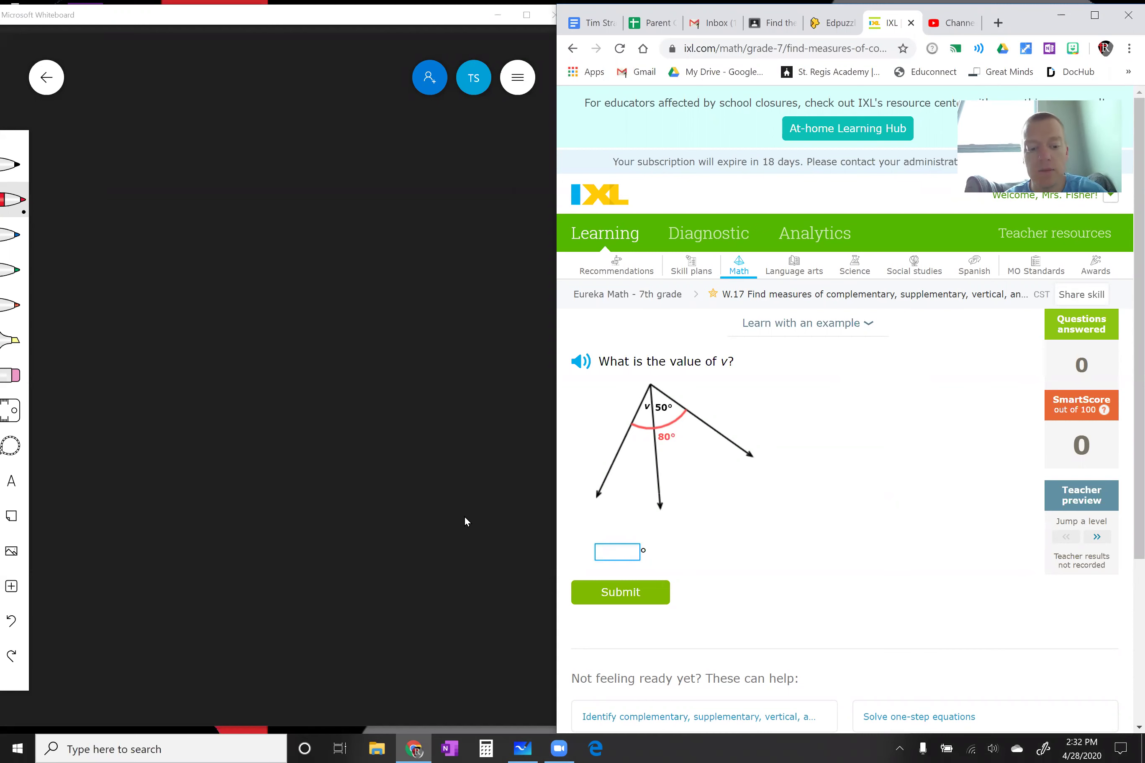
{"action": "type", "text": "30"}
{"action": "key", "text": "Return"}
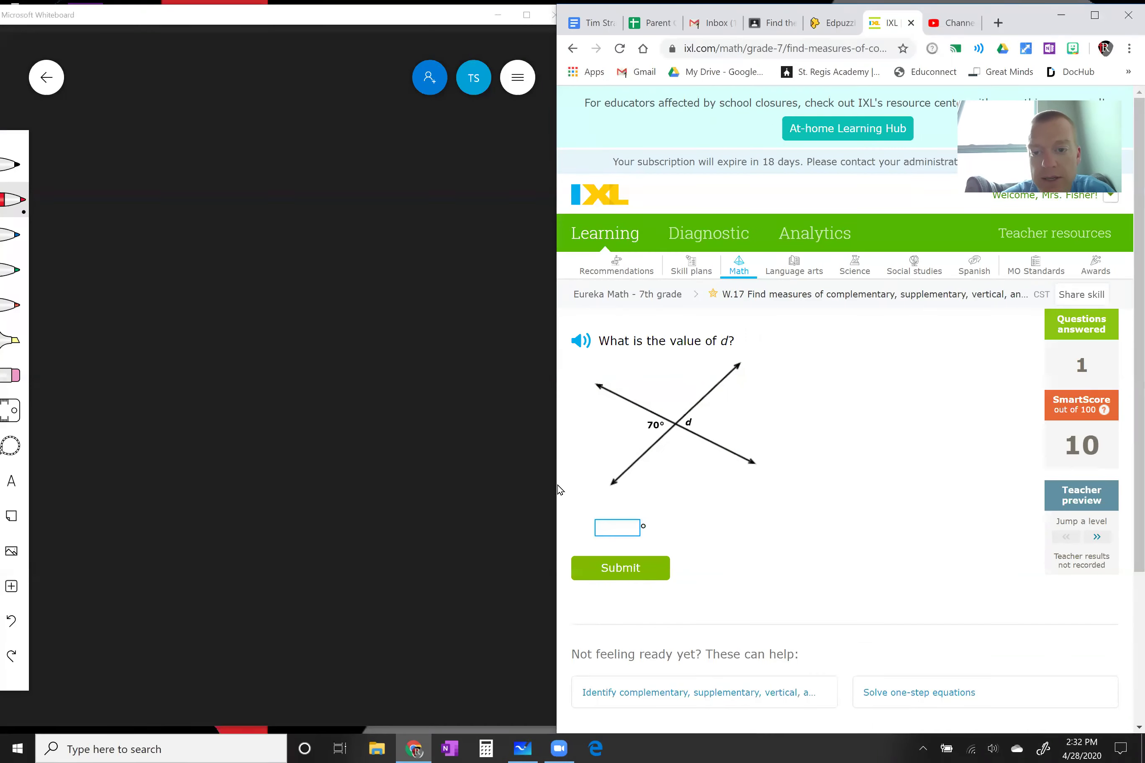
Step: Answer the next three questions: d = 70, p = 80 and f = 100
{"action": "left_click", "coordinate": [599, 379]}
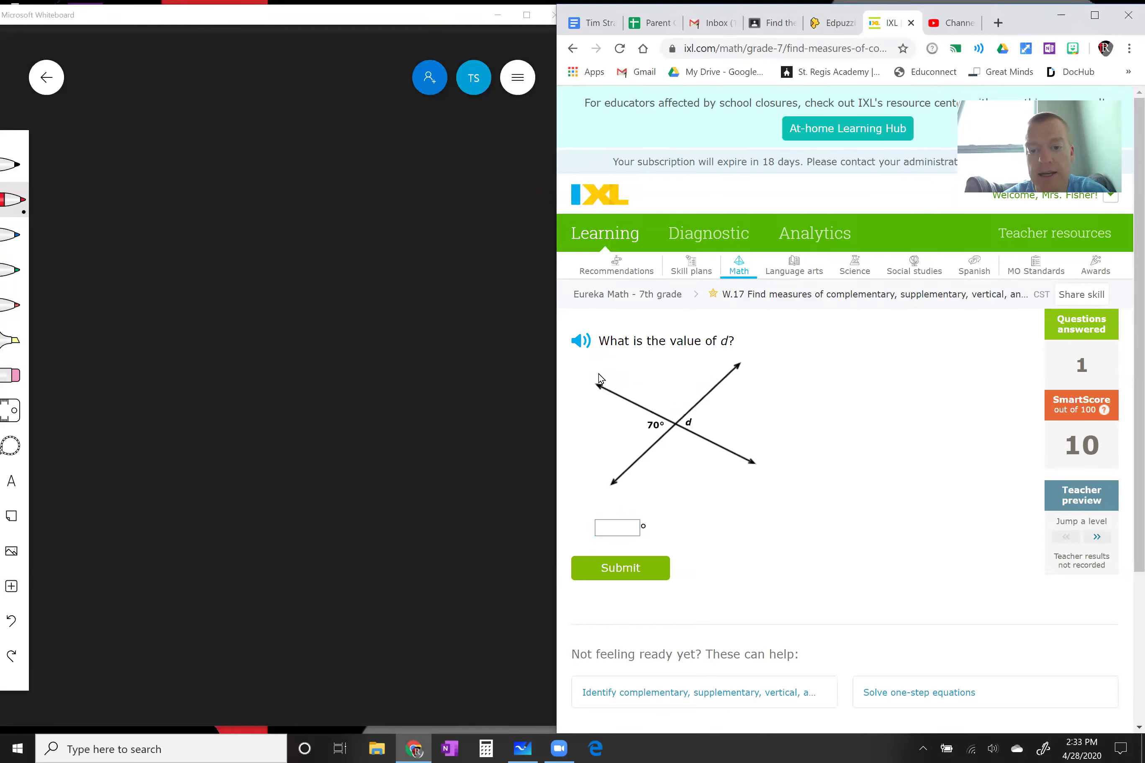
{"action": "left_click", "coordinate": [622, 529]}
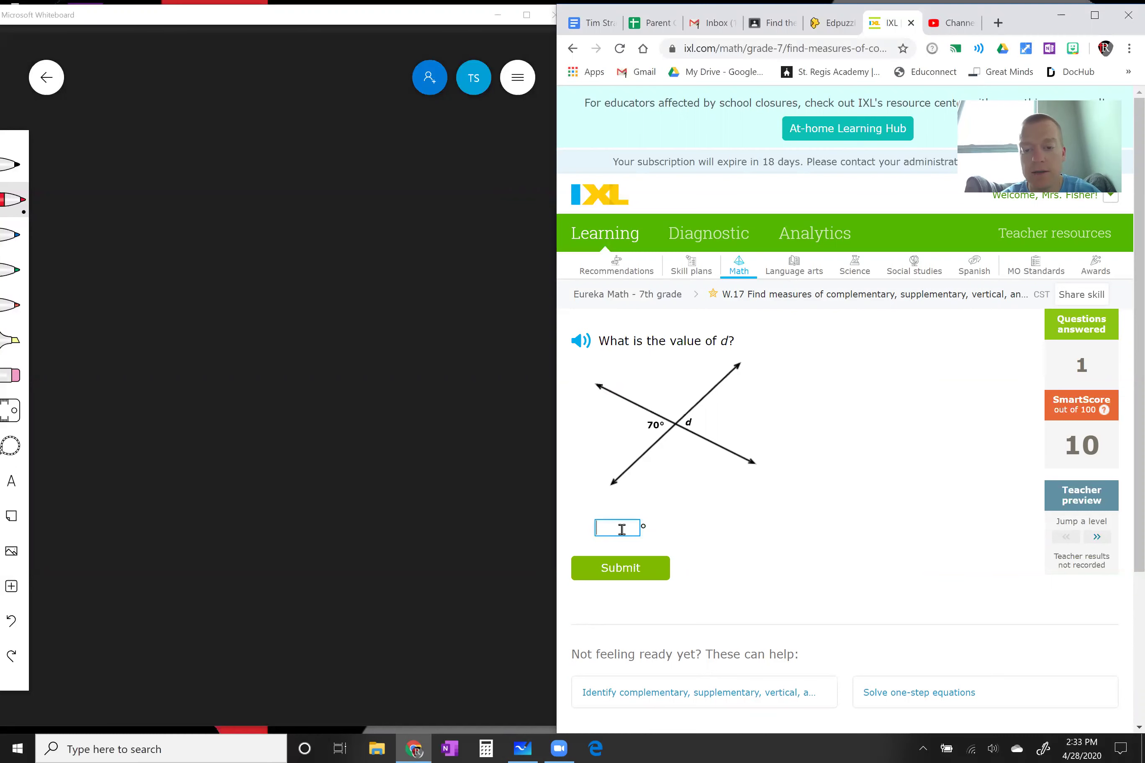
{"action": "type", "text": "70"}
{"action": "key", "text": "Return"}
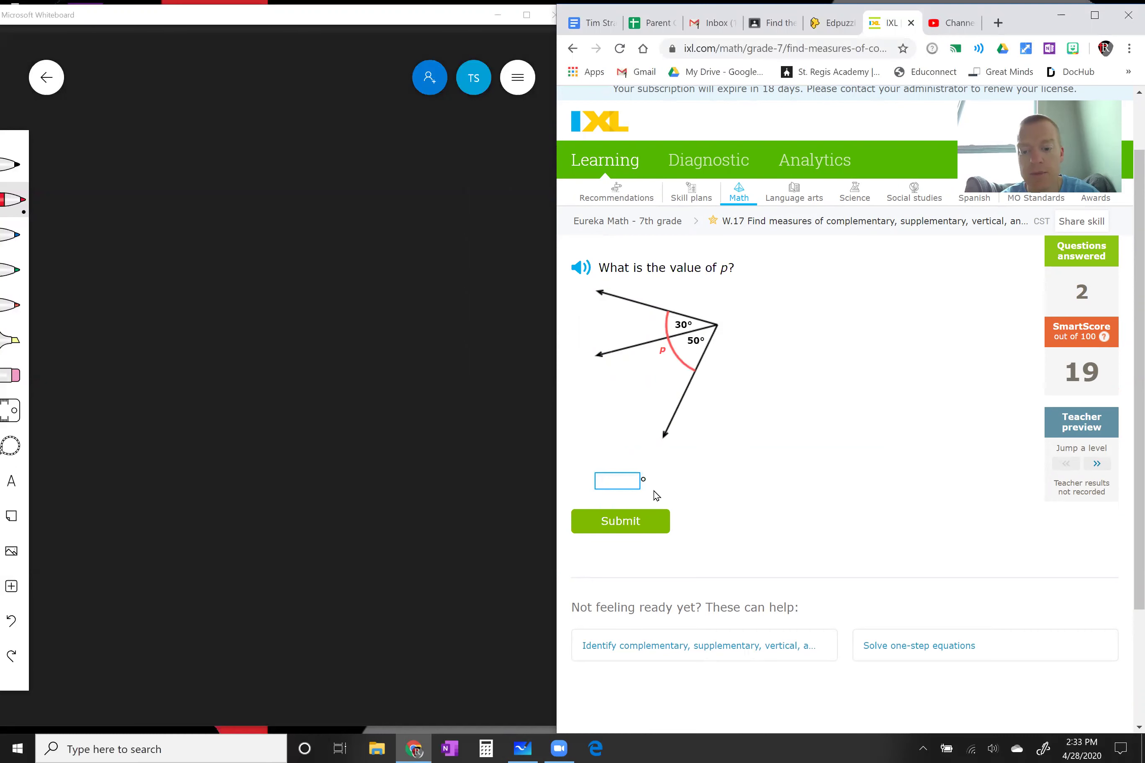
{"action": "type", "text": "80"}
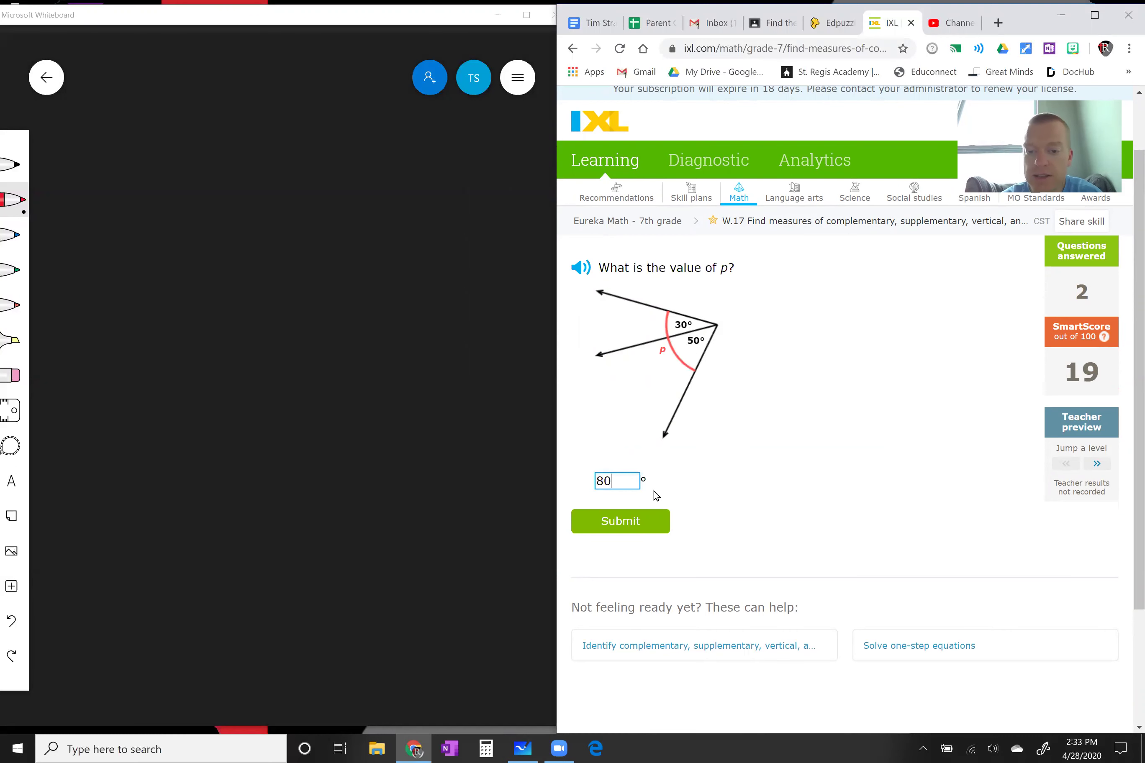
{"action": "key", "text": "Return"}
{"action": "scroll", "coordinate": [716, 476], "scroll_direction": "down", "scroll_amount": 1}
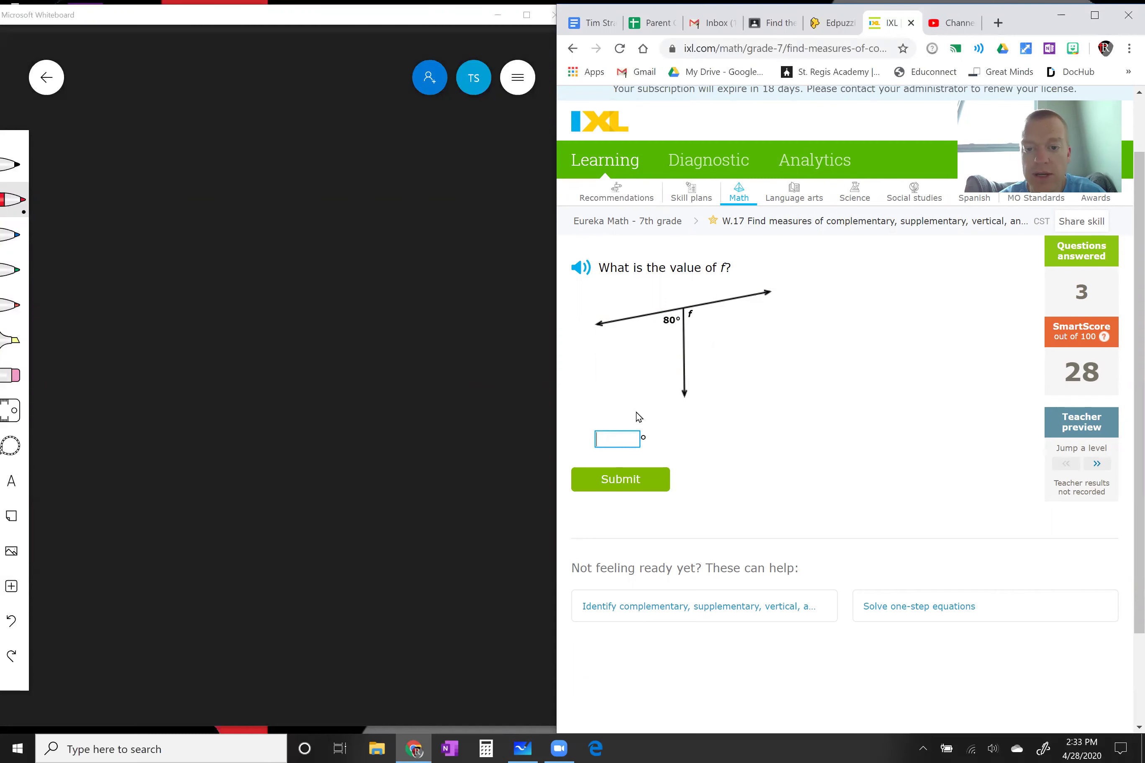
{"action": "left_click", "coordinate": [625, 434]}
{"action": "type", "text": "100"}
{"action": "key", "text": "Return"}
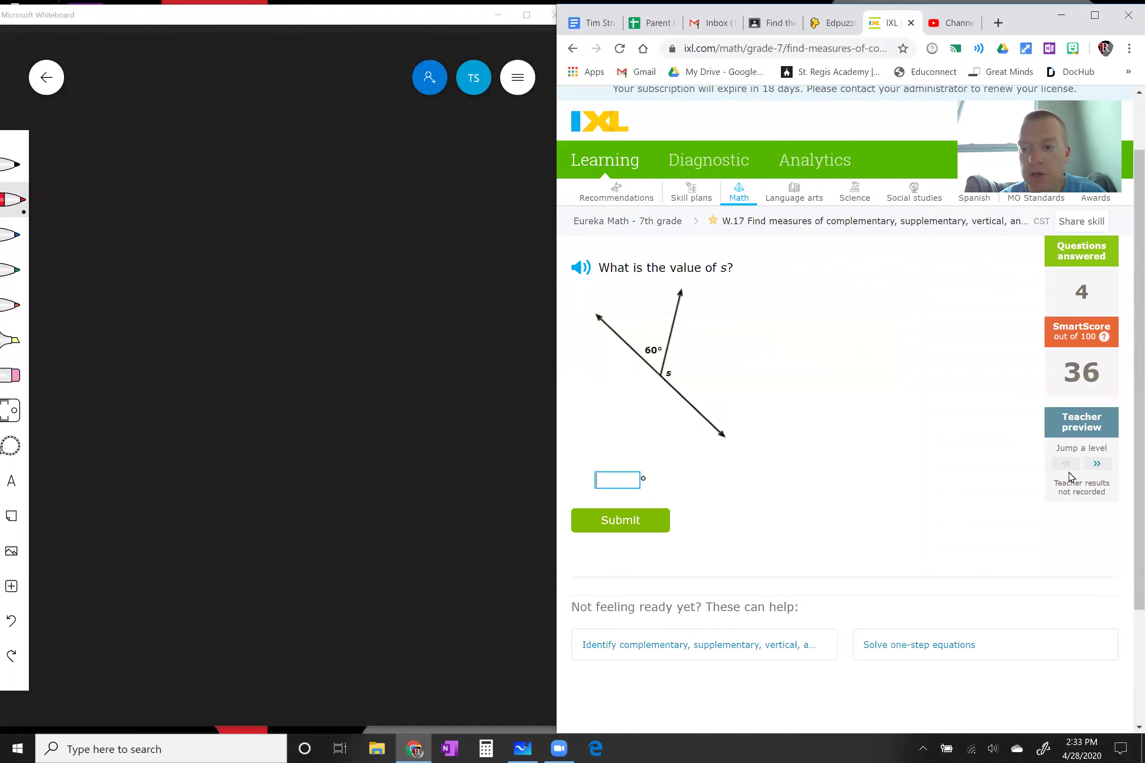
Step: Jump three difficulty levels ahead and answer 60 for s on the three-line question
{"action": "left_click", "coordinate": [1097, 465]}
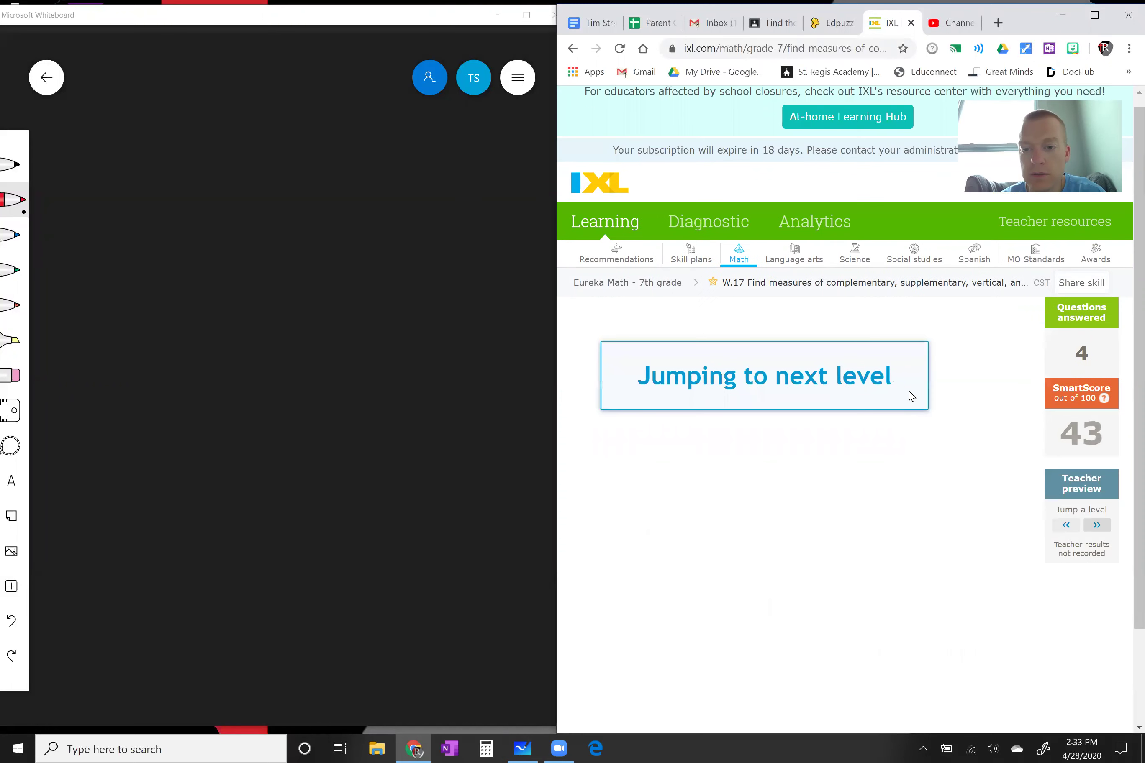
{"action": "left_click", "coordinate": [1097, 536]}
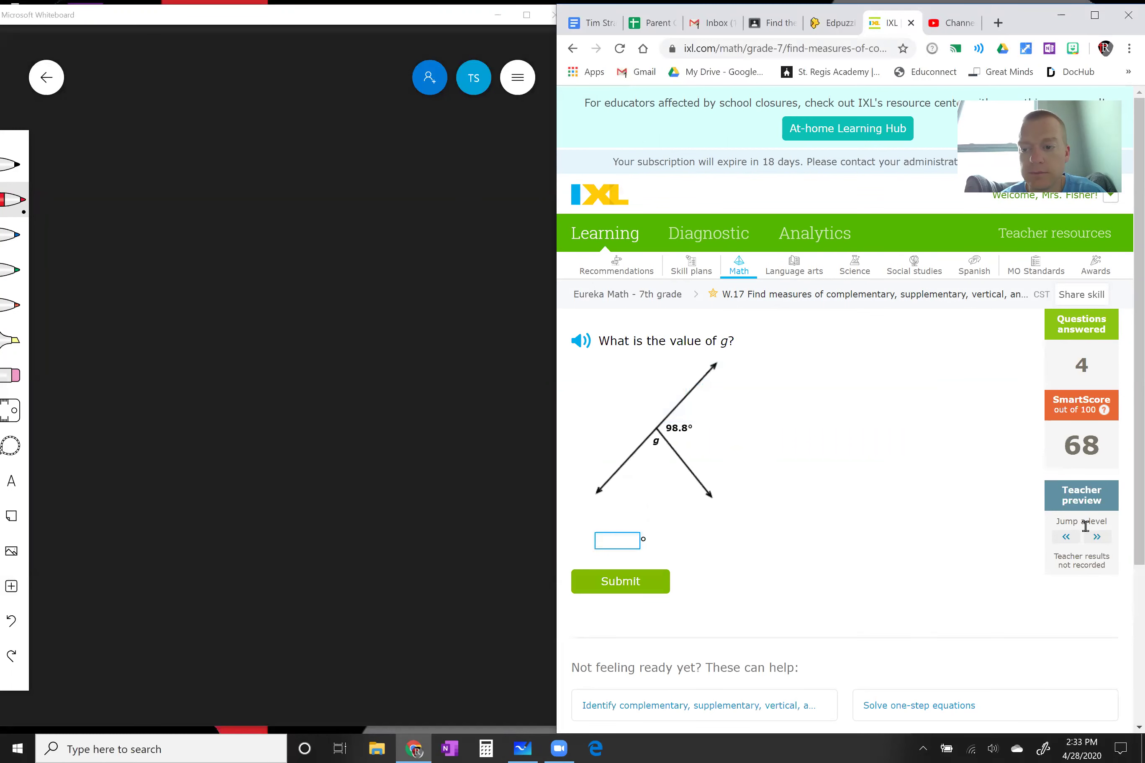
{"action": "left_click", "coordinate": [1097, 536]}
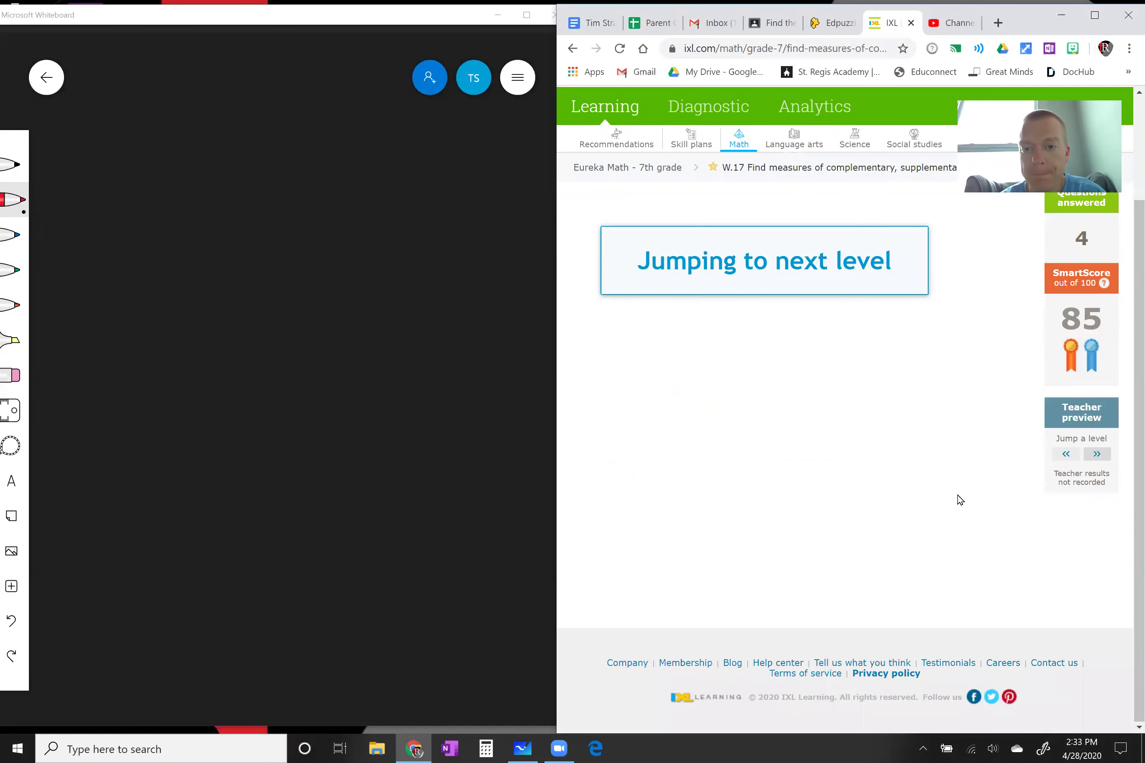
{"action": "scroll", "coordinate": [957, 478], "scroll_direction": "down", "scroll_amount": 2}
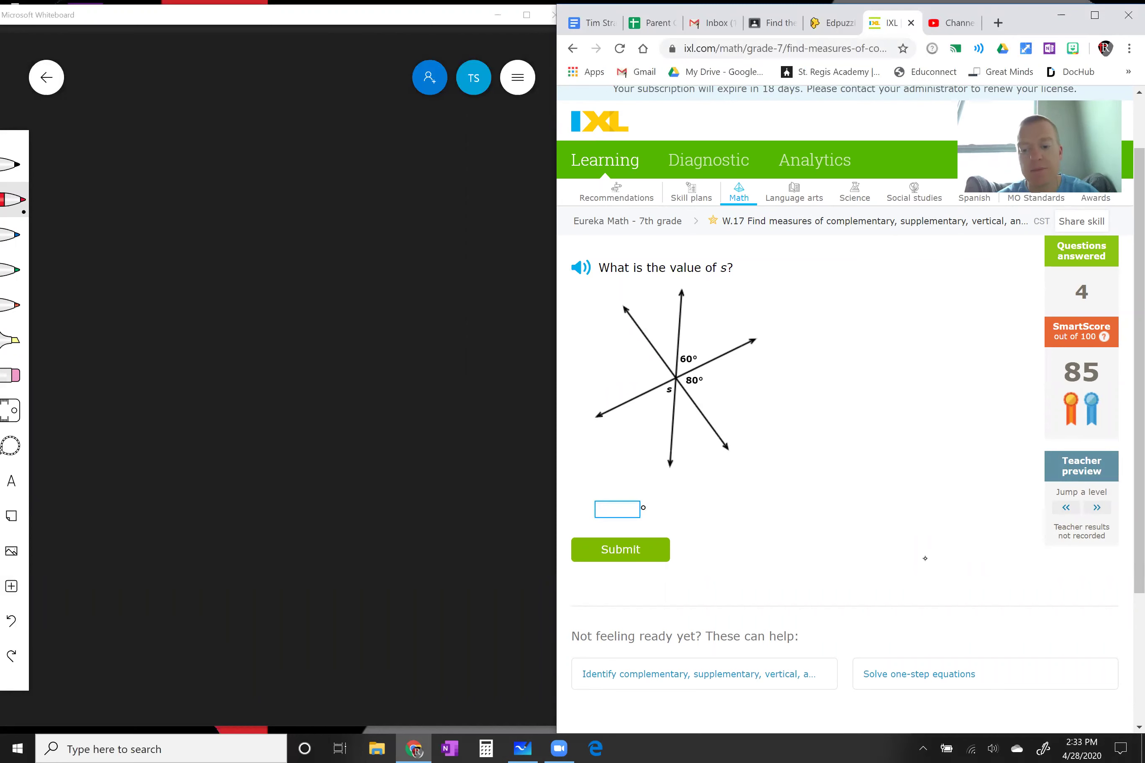
{"action": "type", "text": "60"}
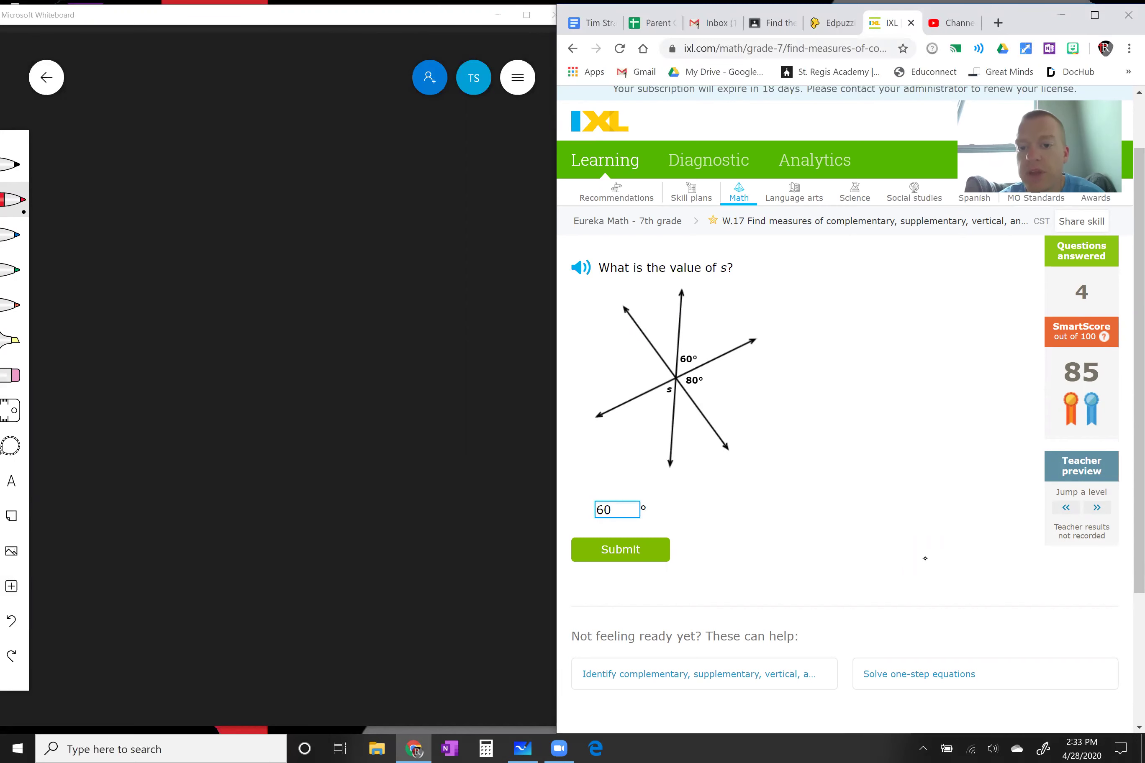
{"action": "key", "text": "Return"}
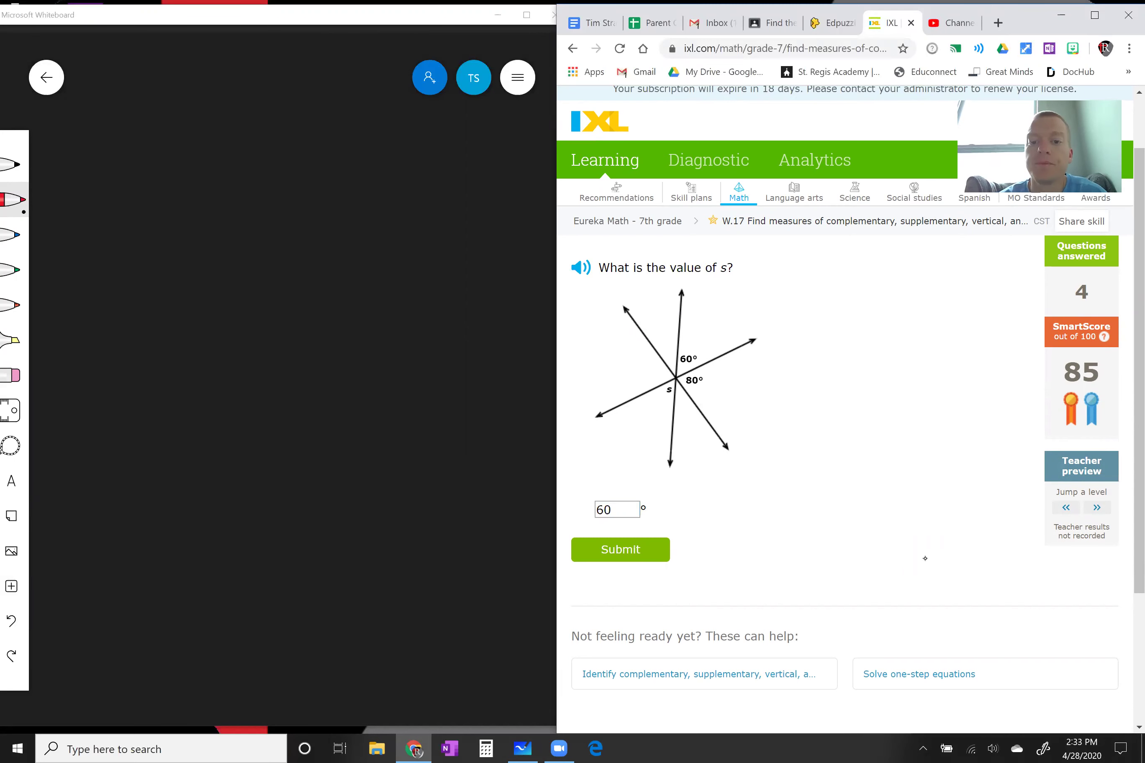
Step: On the whiteboard, add 63 and 78 to get 141
{"action": "scroll", "coordinate": [913, 480], "scroll_direction": "down", "scroll_amount": 4}
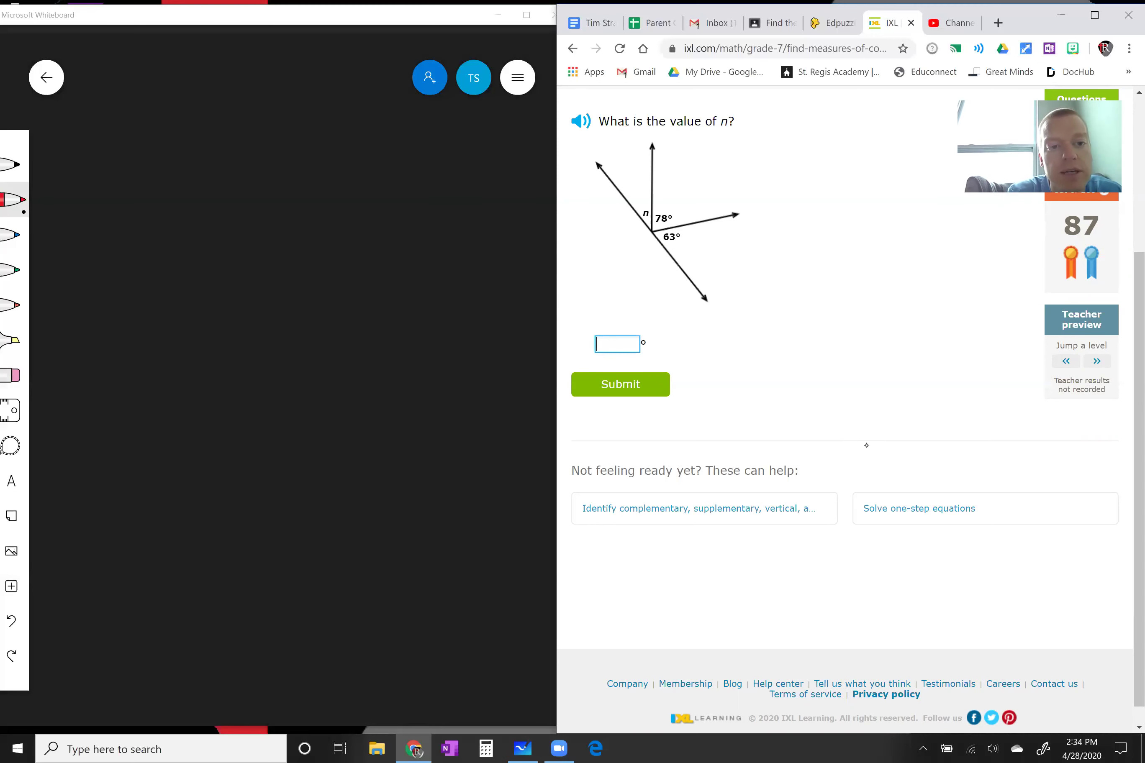
{"action": "left_click_drag", "start_coordinate": [291, 285], "coordinate": [276, 295]}
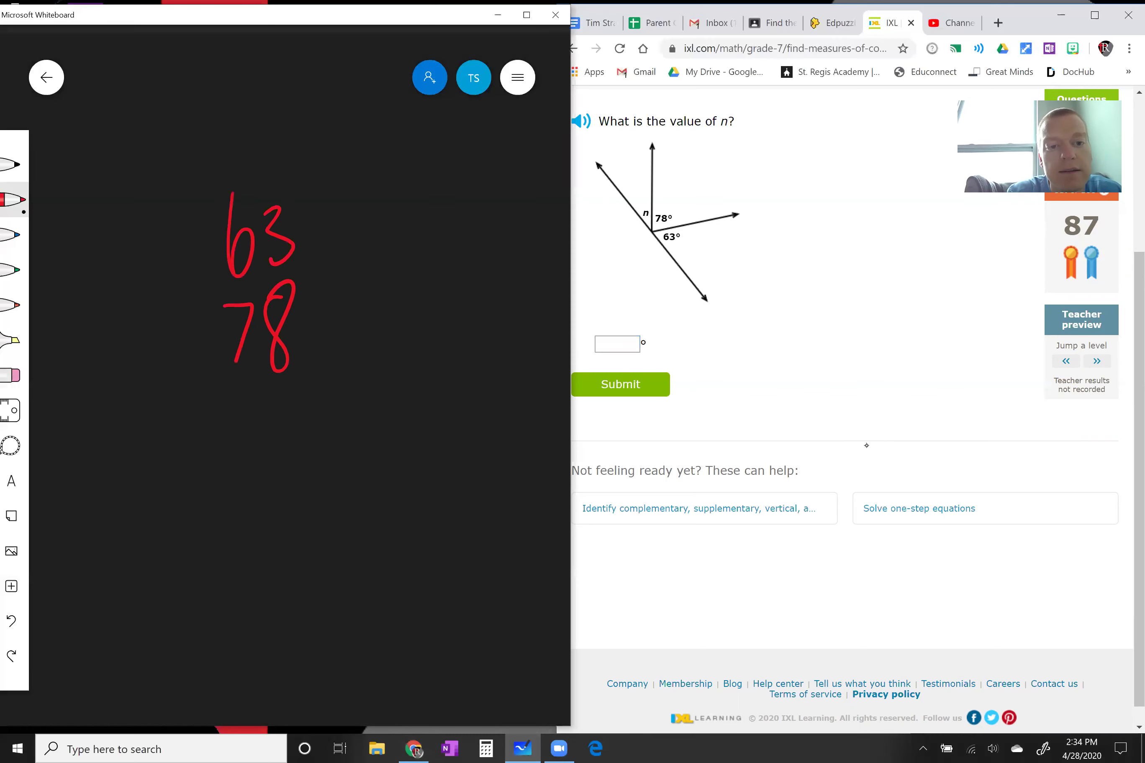
{"action": "left_click_drag", "start_coordinate": [169, 390], "coordinate": [382, 381]}
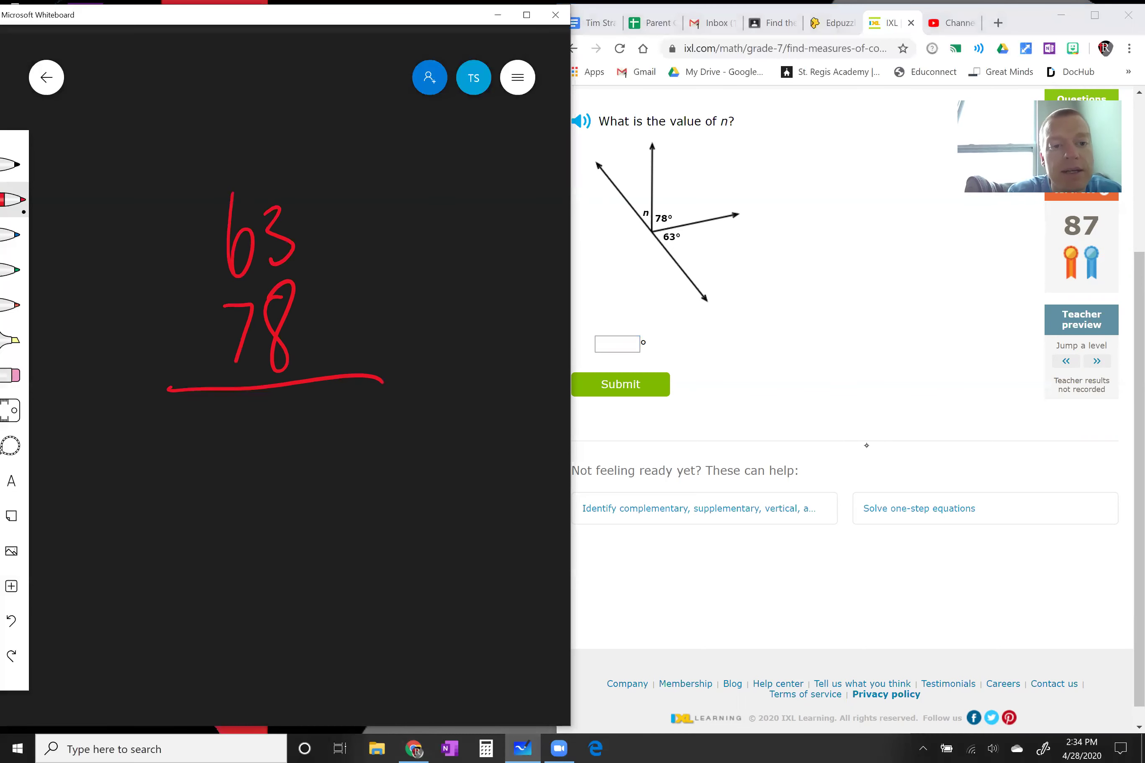
{"action": "left_click_drag", "start_coordinate": [292, 396], "coordinate": [300, 463]}
{"action": "left_click_drag", "start_coordinate": [208, 149], "coordinate": [213, 162]}
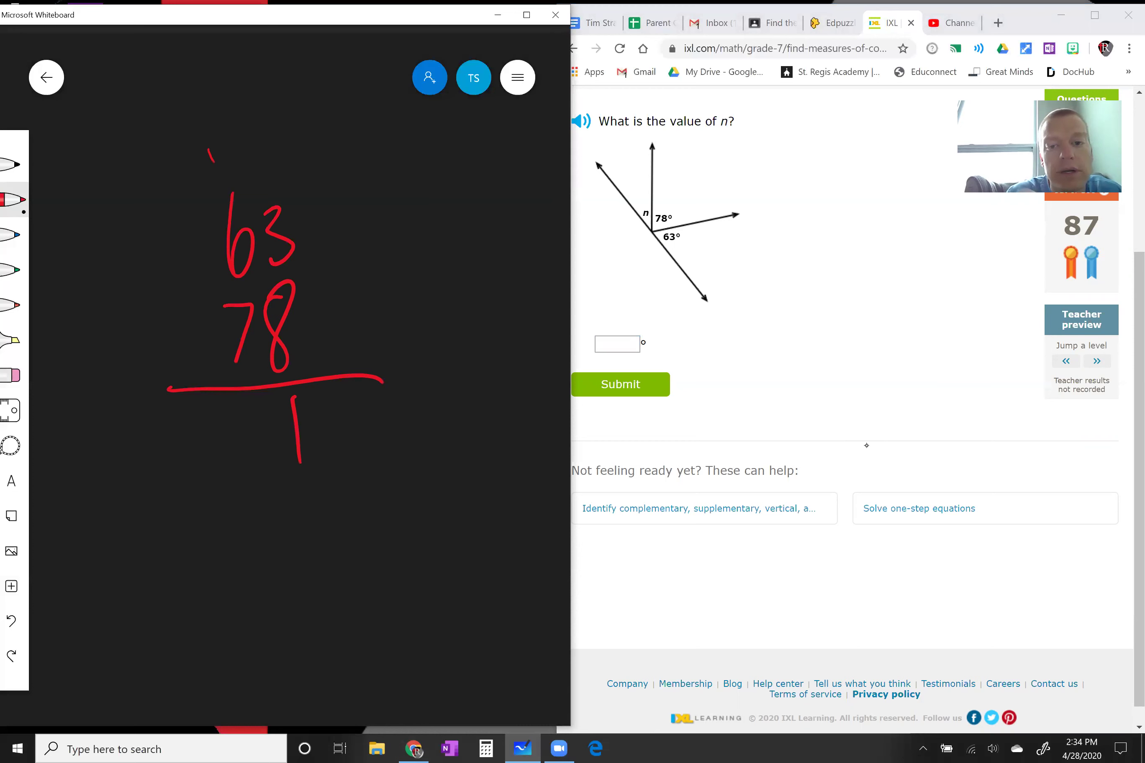
{"action": "left_click_drag", "start_coordinate": [217, 404], "coordinate": [229, 474]}
{"action": "left_click_drag", "start_coordinate": [240, 405], "coordinate": [266, 432]}
{"action": "left_click_drag", "start_coordinate": [256, 385], "coordinate": [270, 485]}
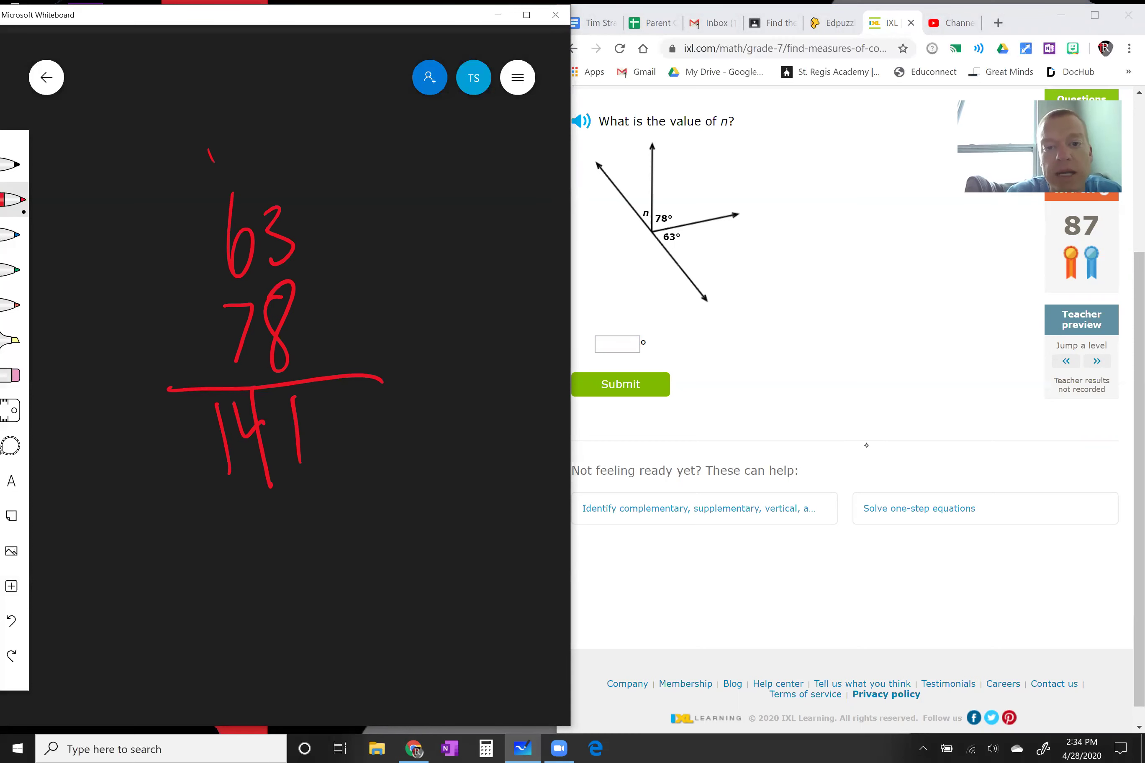
Step: Subtract 141 from 180 to get 39, and submit 39 as n in IXL
{"action": "left_click_drag", "start_coordinate": [415, 222], "coordinate": [421, 310]}
{"action": "mouse_move", "coordinate": [459, 224]}
{"action": "left_mouse_down"}
{"action": "mouse_move", "coordinate": [445, 236]}
{"action": "mouse_move", "coordinate": [455, 220]}
{"action": "left_mouse_up"}
{"action": "left_click_drag", "start_coordinate": [474, 243], "coordinate": [480, 231]}
{"action": "mouse_move", "coordinate": [387, 341]}
{"action": "left_mouse_down"}
{"action": "mouse_move", "coordinate": [400, 339]}
{"action": "mouse_move", "coordinate": [428, 382]}
{"action": "left_mouse_up"}
{"action": "left_click_drag", "start_coordinate": [445, 323], "coordinate": [472, 355]}
{"action": "left_click_drag", "start_coordinate": [470, 320], "coordinate": [471, 399]}
{"action": "left_click_drag", "start_coordinate": [490, 322], "coordinate": [492, 389]}
{"action": "left_click_drag", "start_coordinate": [384, 418], "coordinate": [564, 398]}
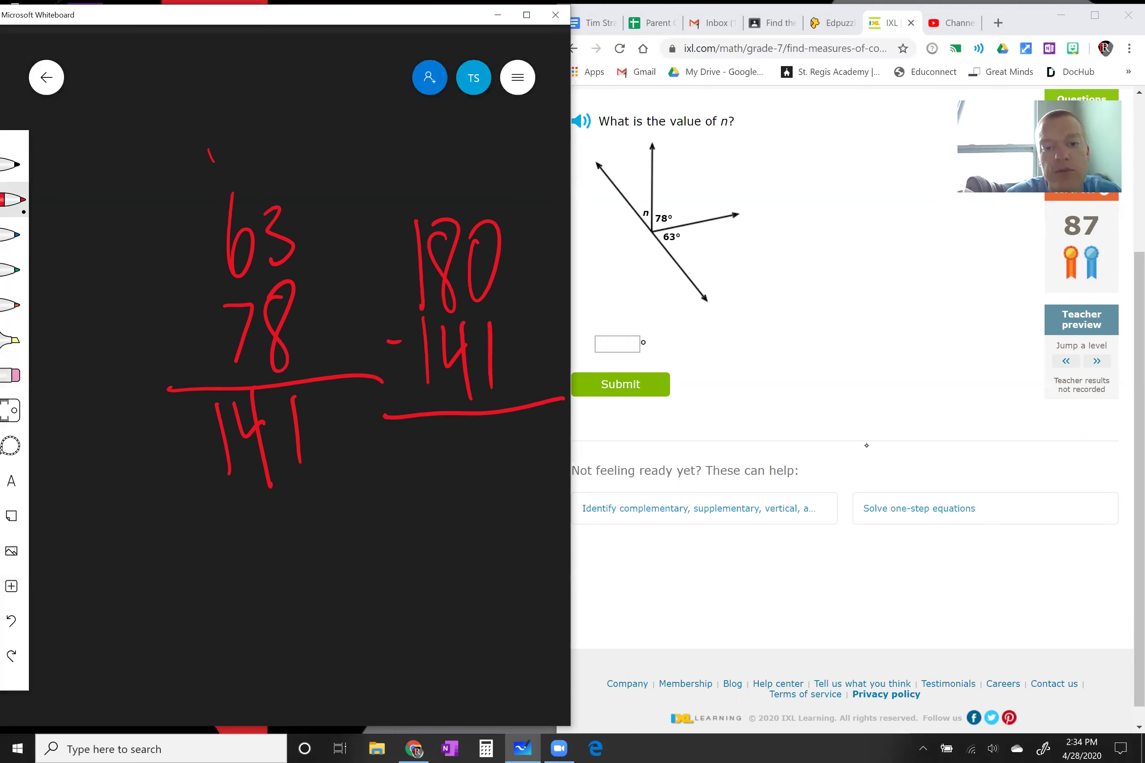
{"action": "left_click_drag", "start_coordinate": [435, 168], "coordinate": [447, 208]}
{"action": "left_click_drag", "start_coordinate": [461, 224], "coordinate": [450, 308]}
{"action": "left_click_drag", "start_coordinate": [510, 426], "coordinate": [503, 516]}
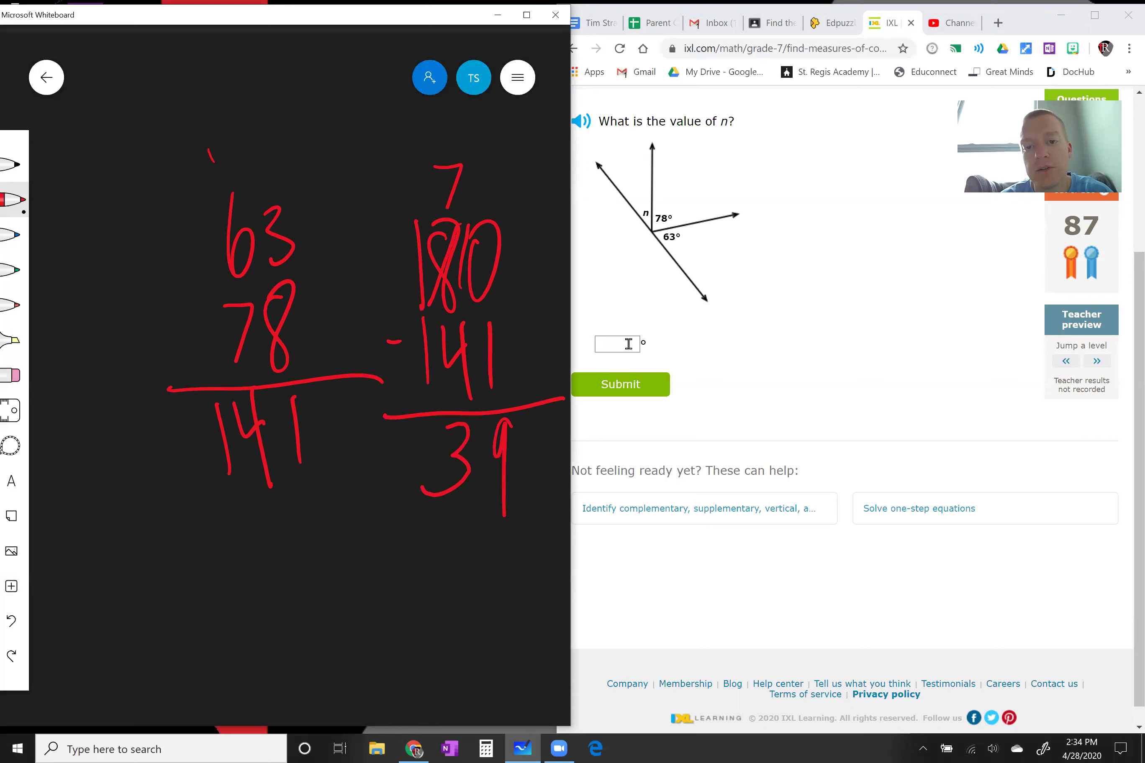
{"action": "left_click", "coordinate": [622, 340]}
{"action": "type", "text": "39"}
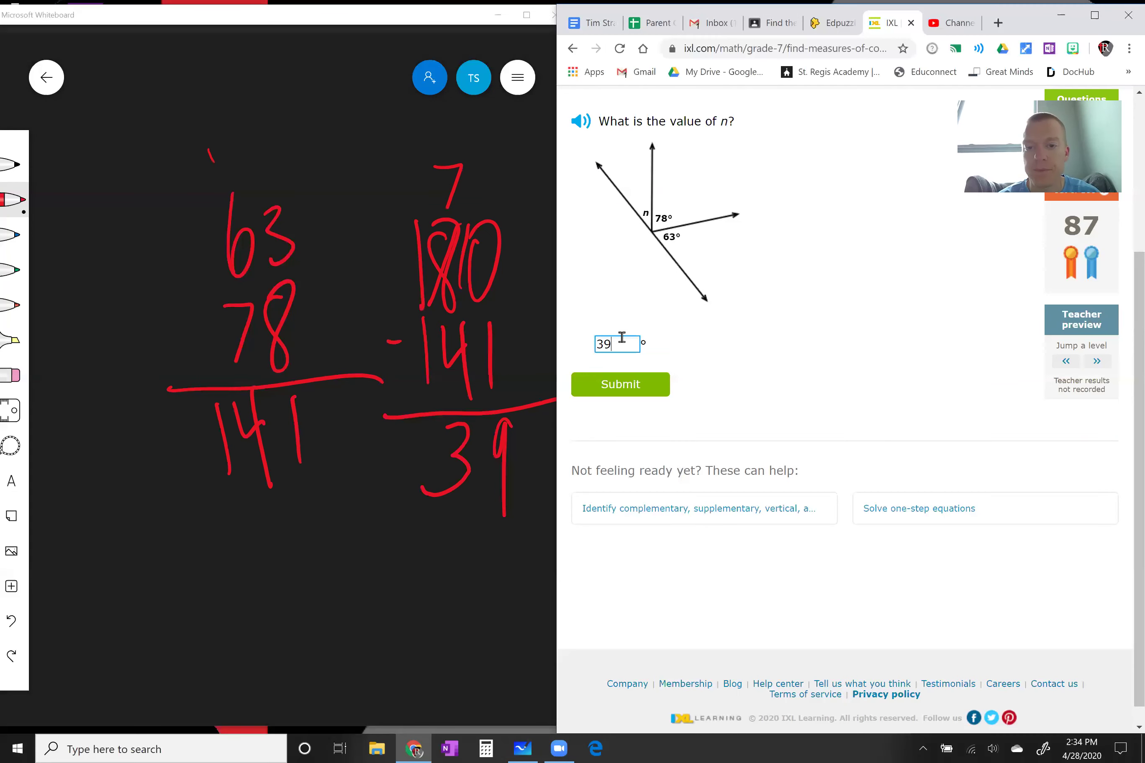
{"action": "key", "text": "Return"}
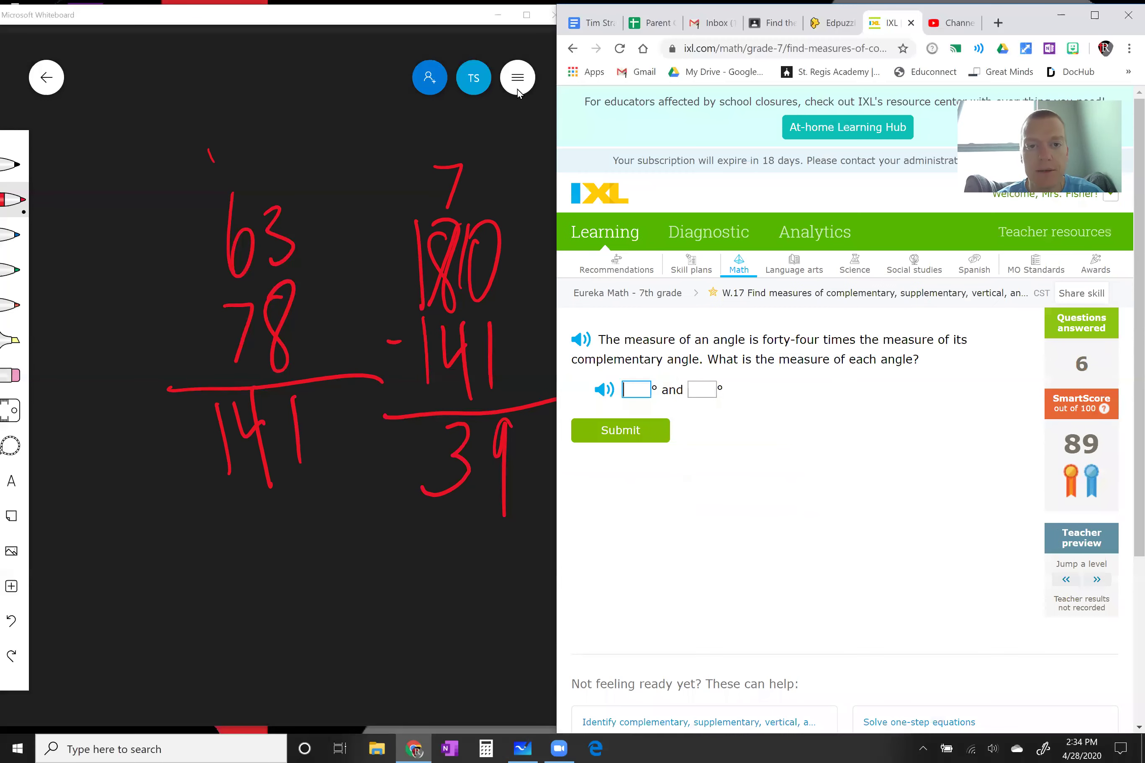
Step: Clear the previous working from the whiteboard
{"action": "left_click", "coordinate": [517, 79]}
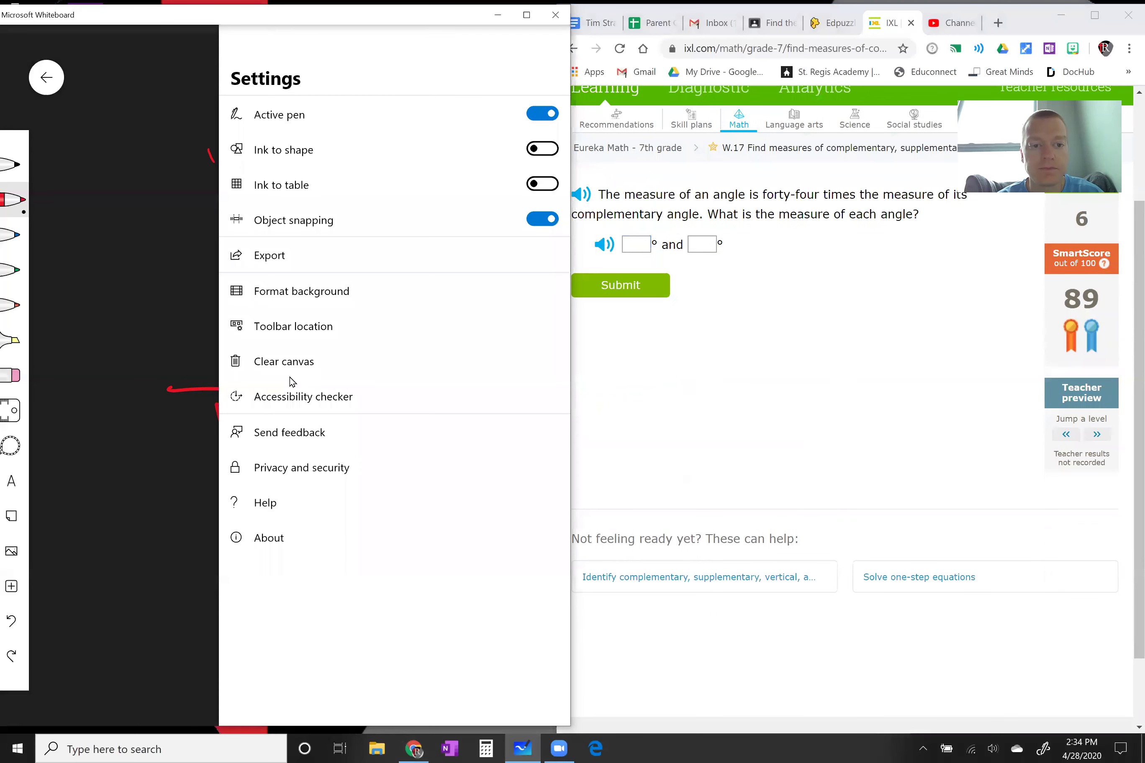
{"action": "left_click", "coordinate": [295, 364]}
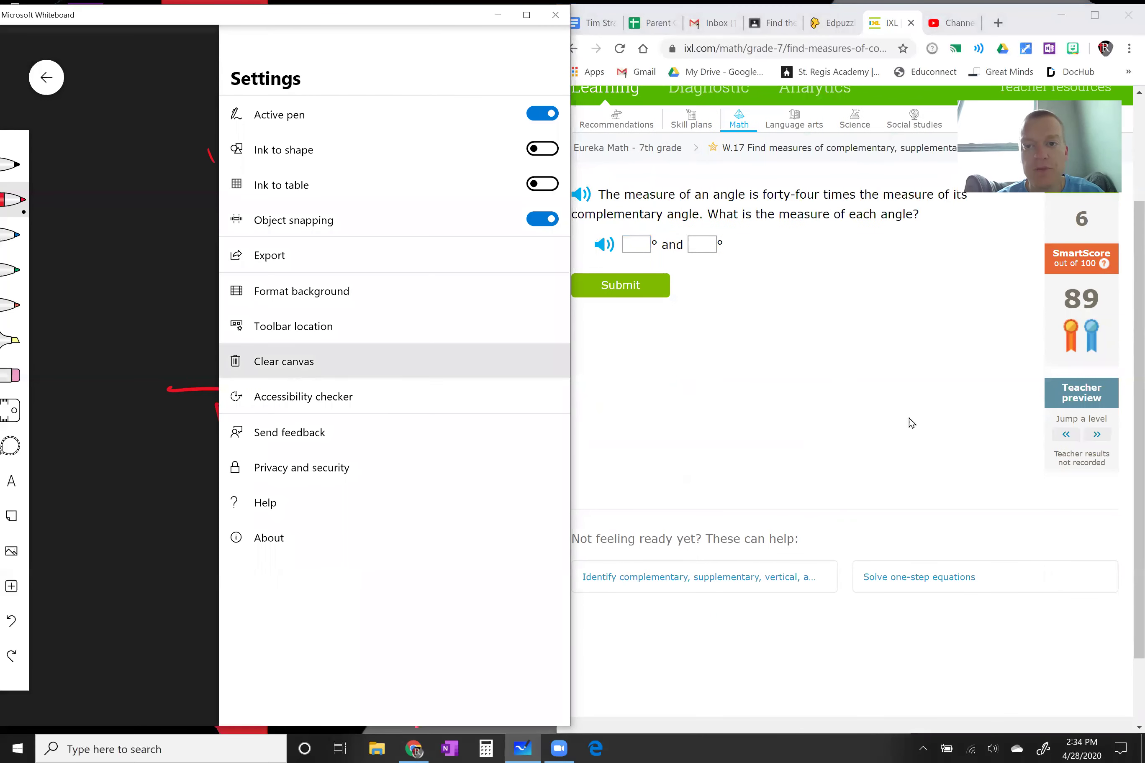
{"action": "scroll", "coordinate": [917, 425], "scroll_direction": "up", "scroll_amount": 1}
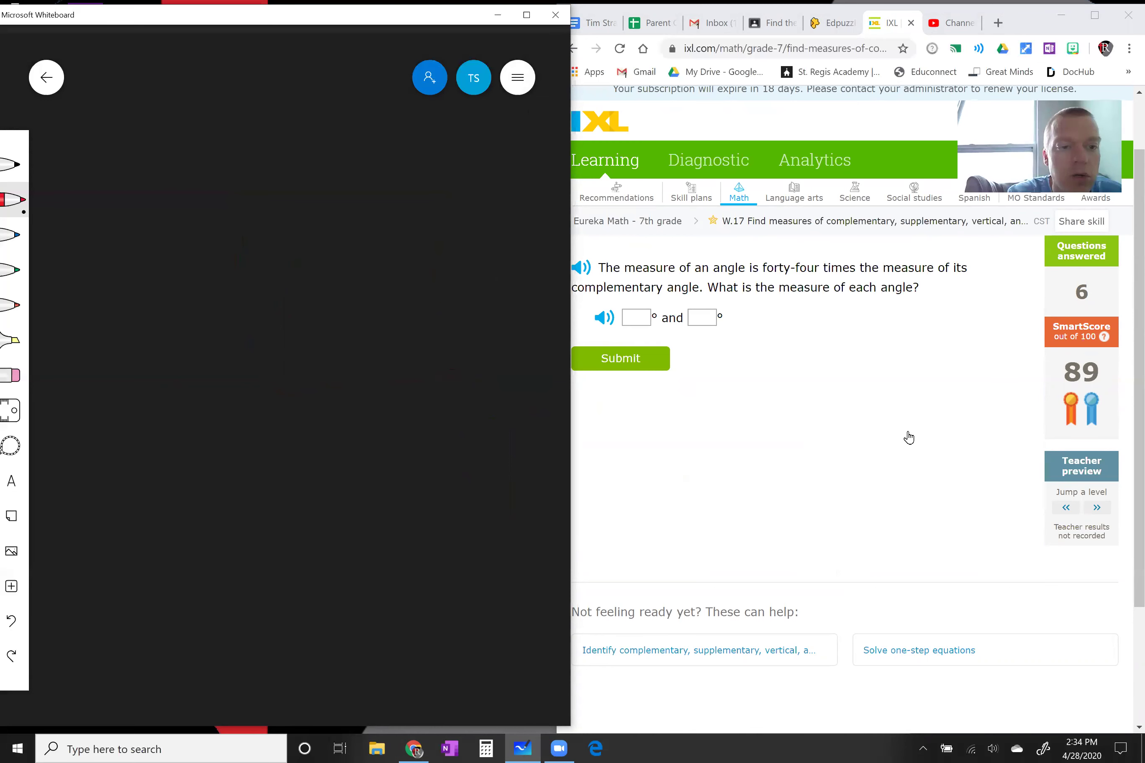
Step: Write the equation b + 44b on the whiteboard
{"action": "left_click_drag", "start_coordinate": [114, 246], "coordinate": [113, 351]}
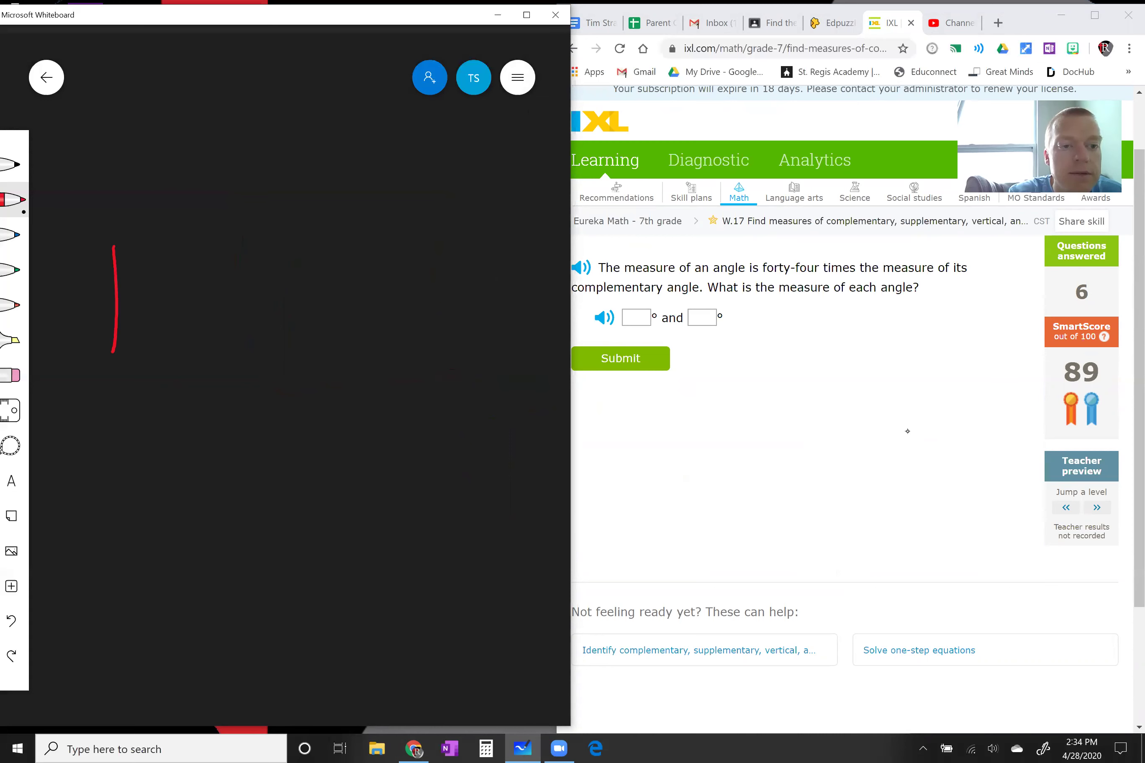
{"action": "left_click_drag", "start_coordinate": [117, 305], "coordinate": [113, 352]}
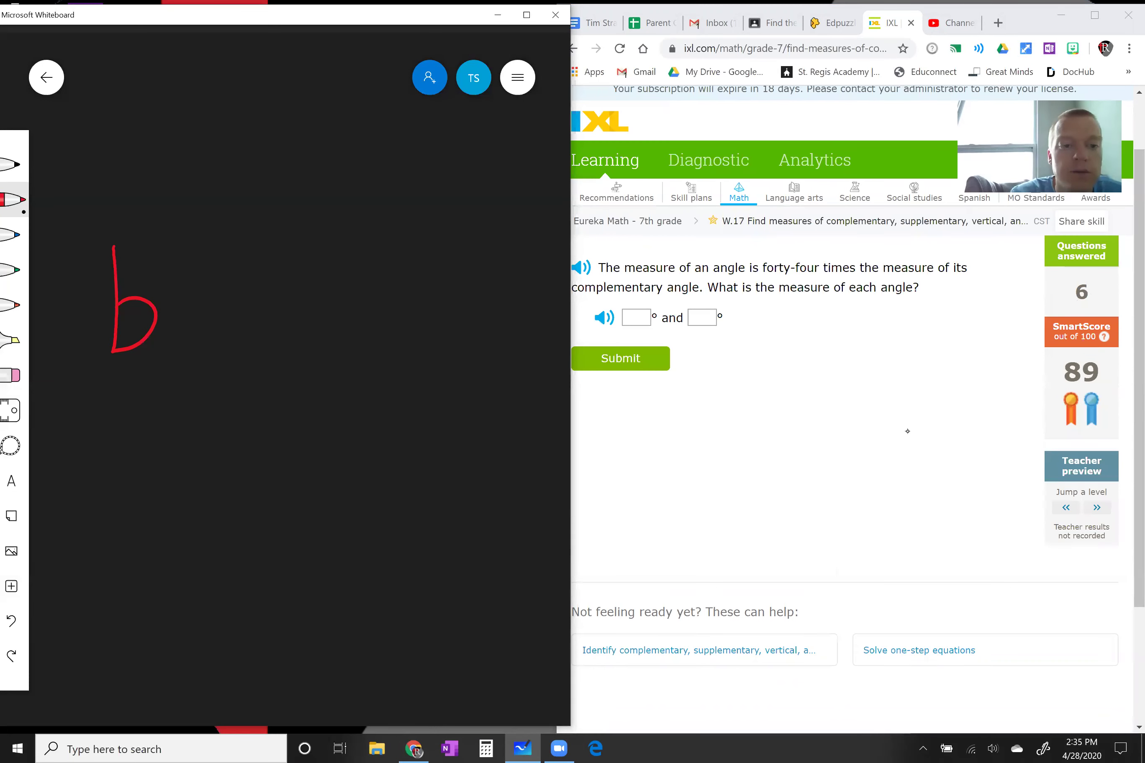
{"action": "left_click_drag", "start_coordinate": [181, 324], "coordinate": [214, 314]}
{"action": "left_click_drag", "start_coordinate": [190, 299], "coordinate": [192, 346]}
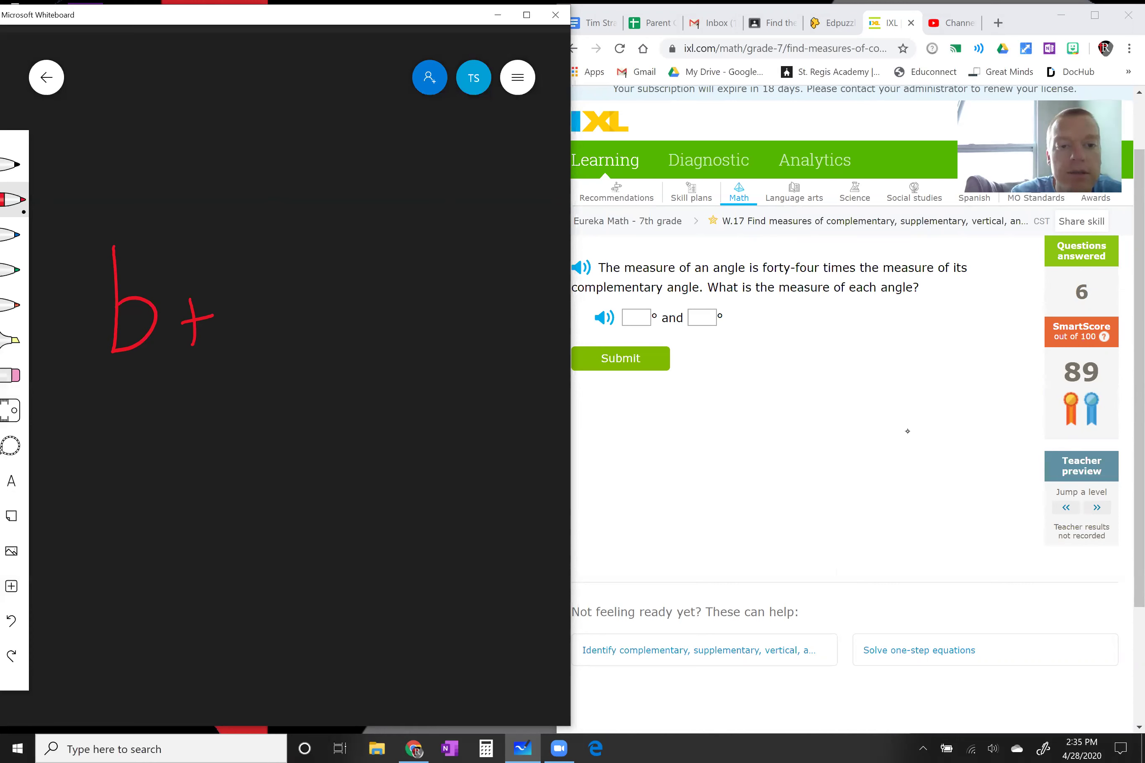
{"action": "left_click_drag", "start_coordinate": [244, 268], "coordinate": [272, 310]}
{"action": "left_click_drag", "start_coordinate": [261, 266], "coordinate": [272, 345]}
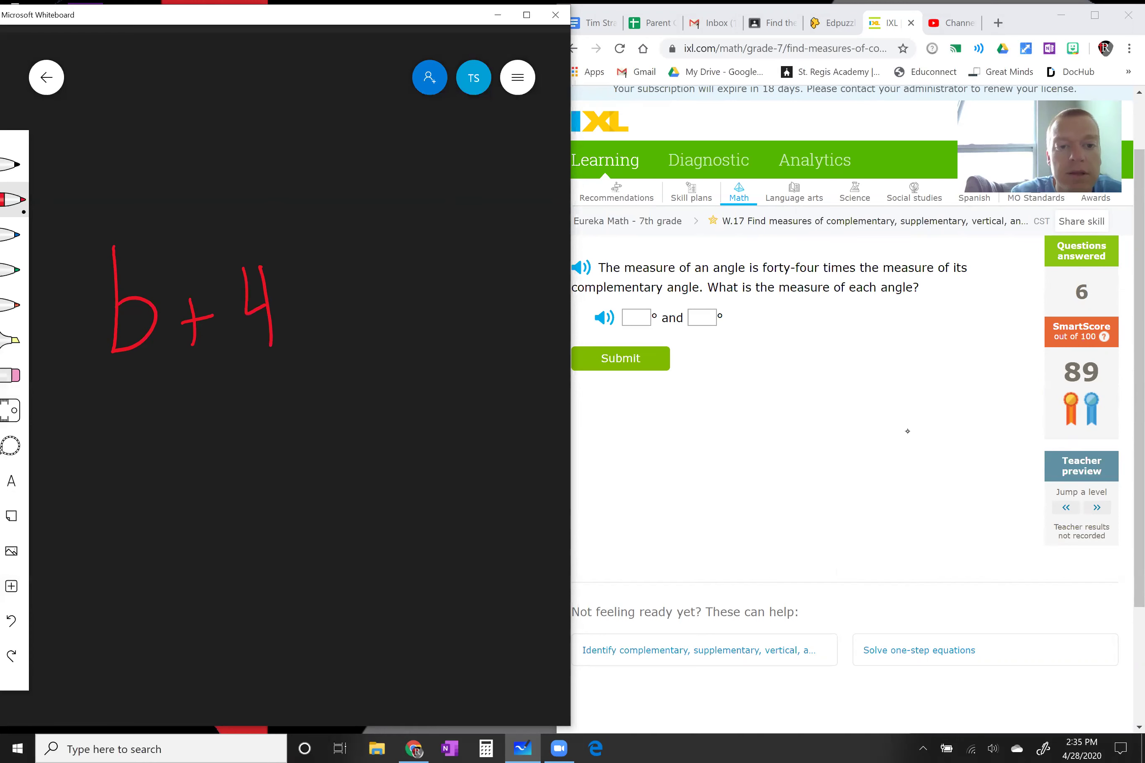
{"action": "left_click_drag", "start_coordinate": [278, 266], "coordinate": [297, 308]}
{"action": "left_click_drag", "start_coordinate": [295, 263], "coordinate": [296, 353]}
{"action": "left_click_drag", "start_coordinate": [307, 248], "coordinate": [316, 337]}
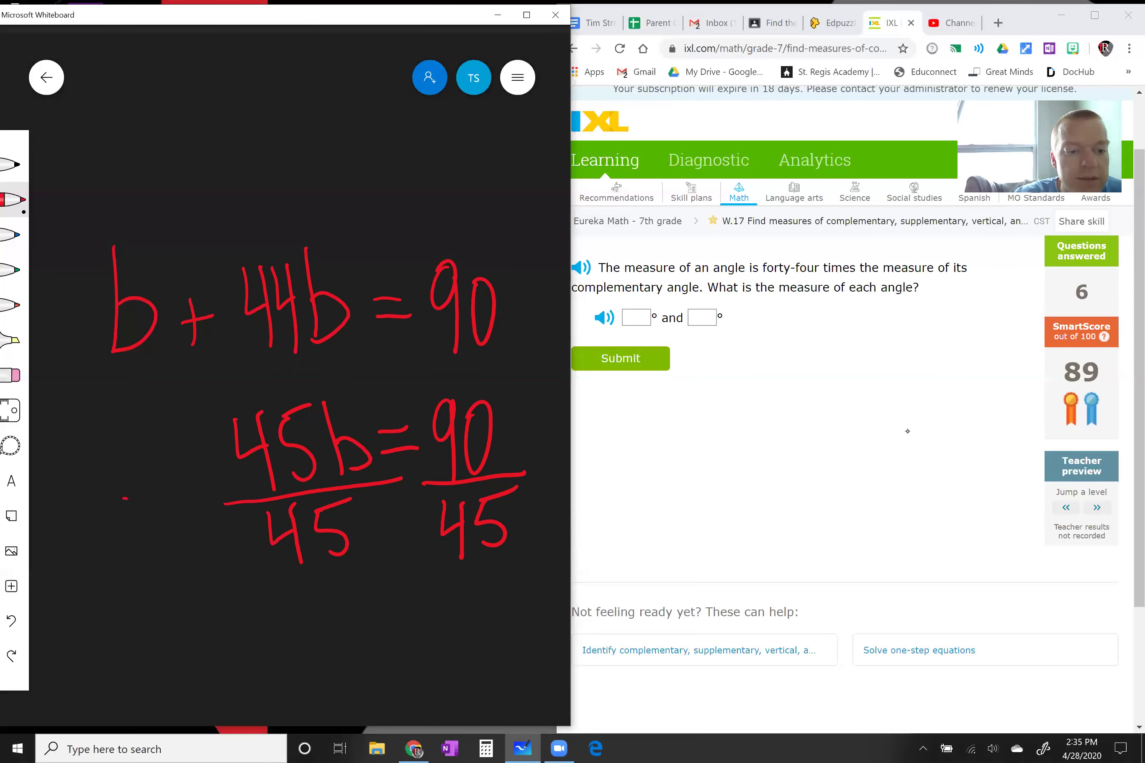
Step: Long-divide 90 by 45 to get the quotient 2
{"action": "left_click_drag", "start_coordinate": [133, 498], "coordinate": [136, 560]}
{"action": "left_click_drag", "start_coordinate": [146, 520], "coordinate": [151, 513]}
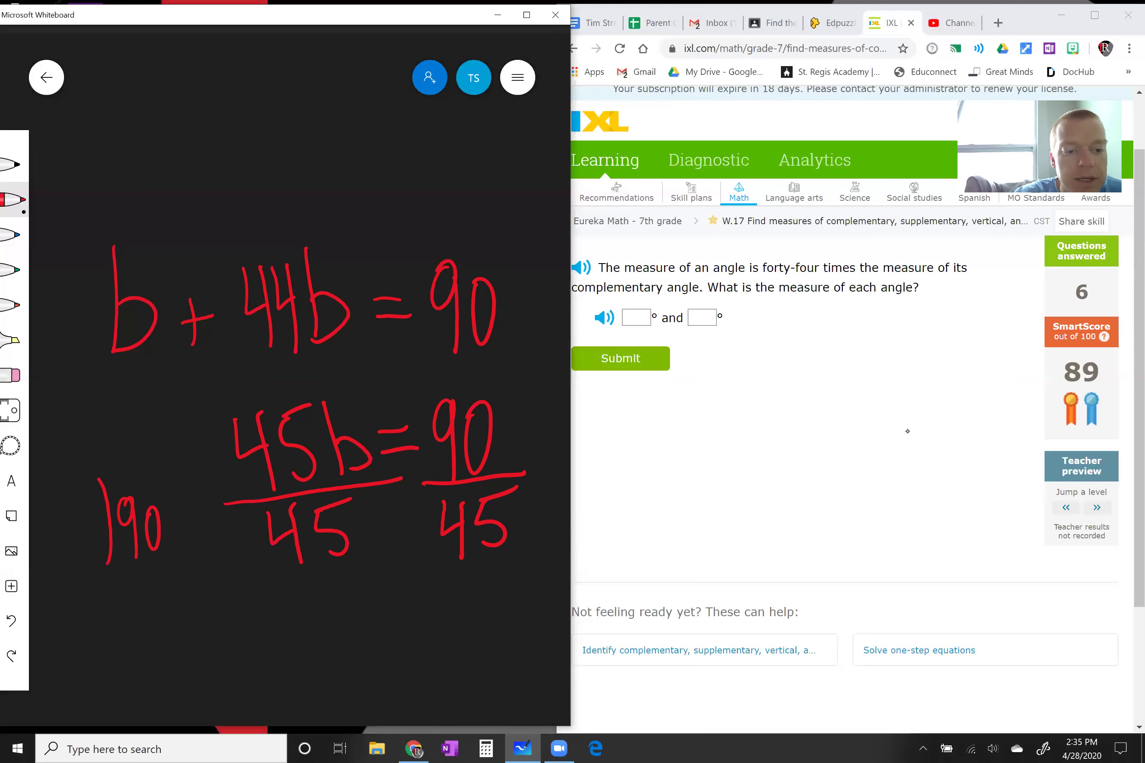
{"action": "left_click_drag", "start_coordinate": [97, 477], "coordinate": [177, 467]}
{"action": "left_click_drag", "start_coordinate": [72, 509], "coordinate": [83, 533]}
{"action": "left_click_drag", "start_coordinate": [80, 512], "coordinate": [79, 549]}
{"action": "mouse_move", "coordinate": [91, 517]}
{"action": "left_mouse_down"}
{"action": "mouse_move", "coordinate": [87, 546]}
{"action": "mouse_move", "coordinate": [99, 502]}
{"action": "left_mouse_up"}
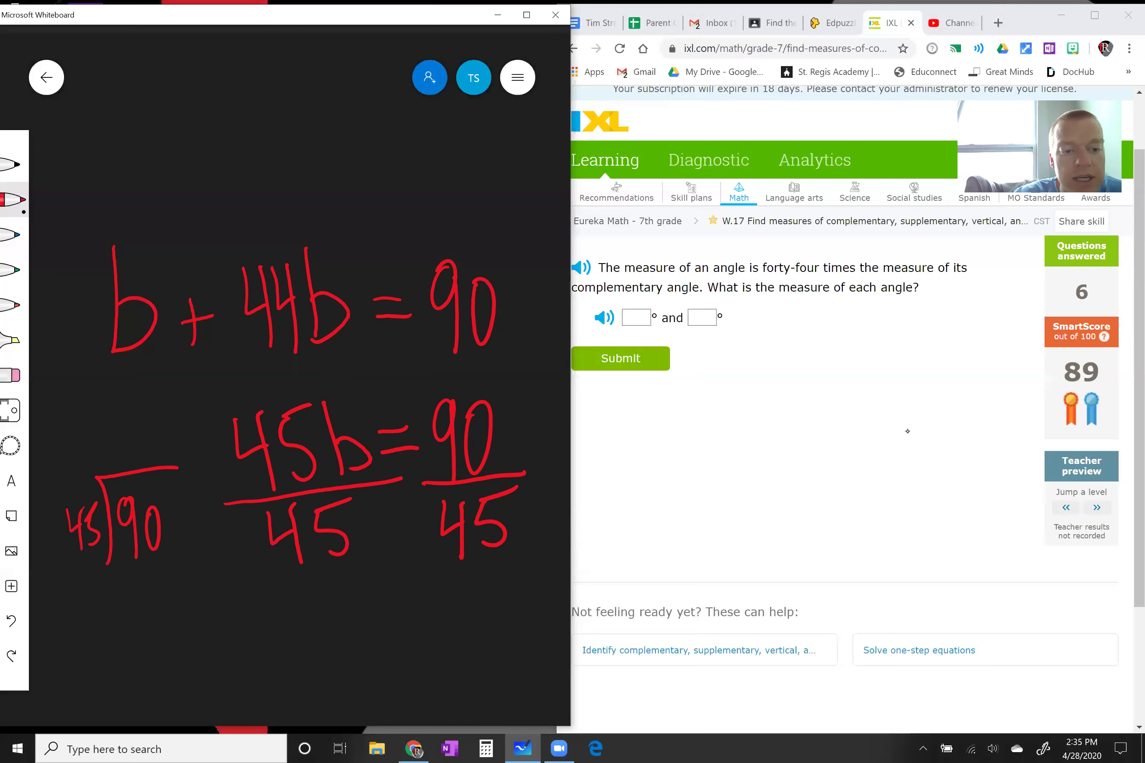
{"action": "left_click_drag", "start_coordinate": [139, 437], "coordinate": [159, 459]}
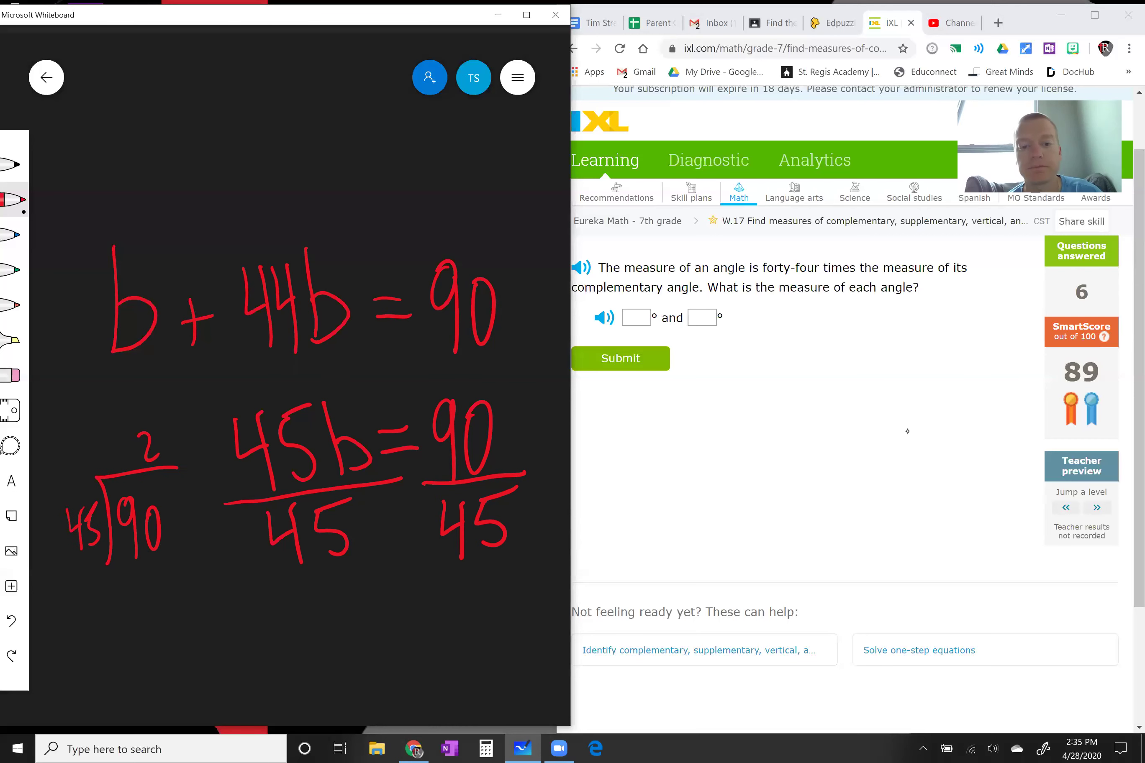
Step: Submit 2° and 88° as the complementary angles, then clear the whiteboard ink
{"action": "left_click", "coordinate": [637, 317]}
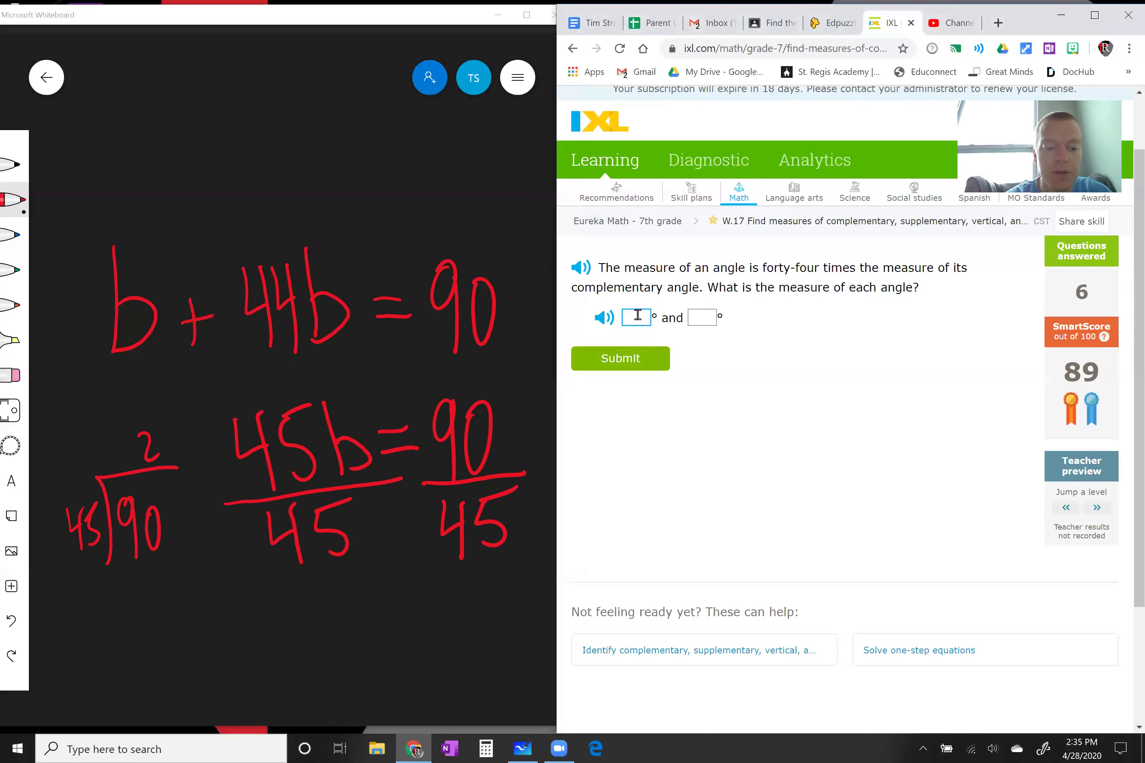
{"action": "type", "text": "2"}
{"action": "left_click", "coordinate": [705, 315]}
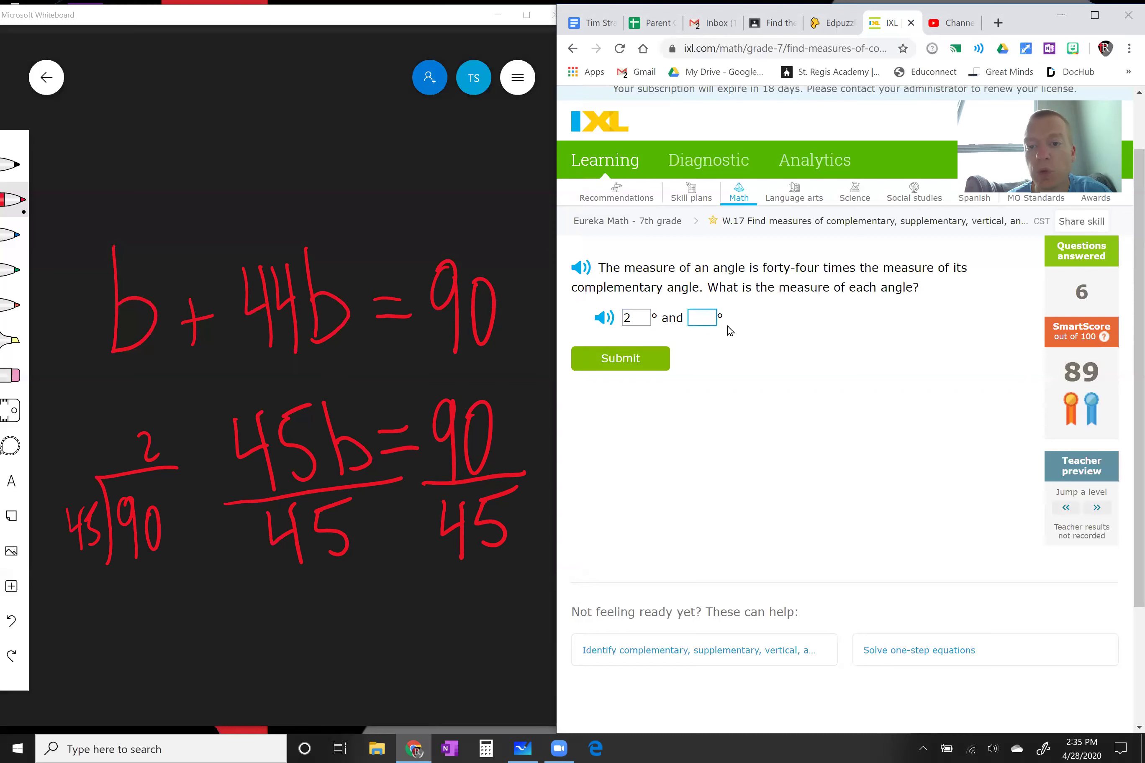
{"action": "type", "text": "88"}
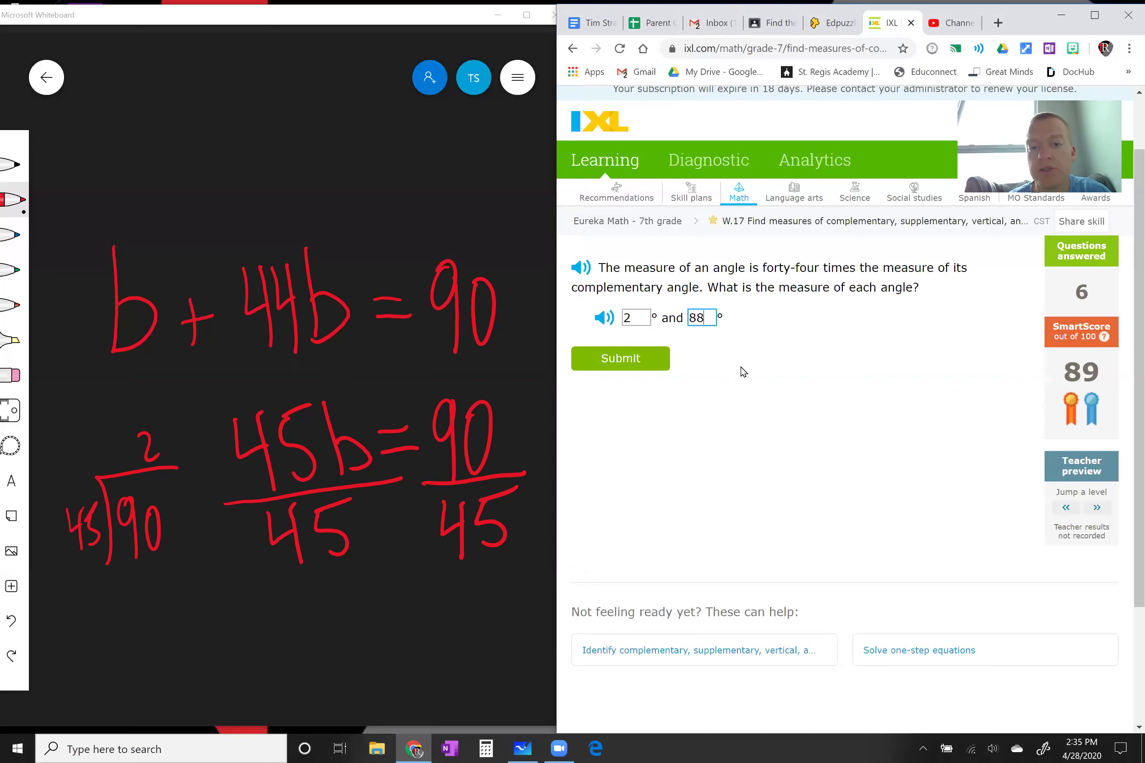
{"action": "key", "text": "BackSpace"}
{"action": "key", "text": "BackSpace"}
{"action": "type", "text": "8"}
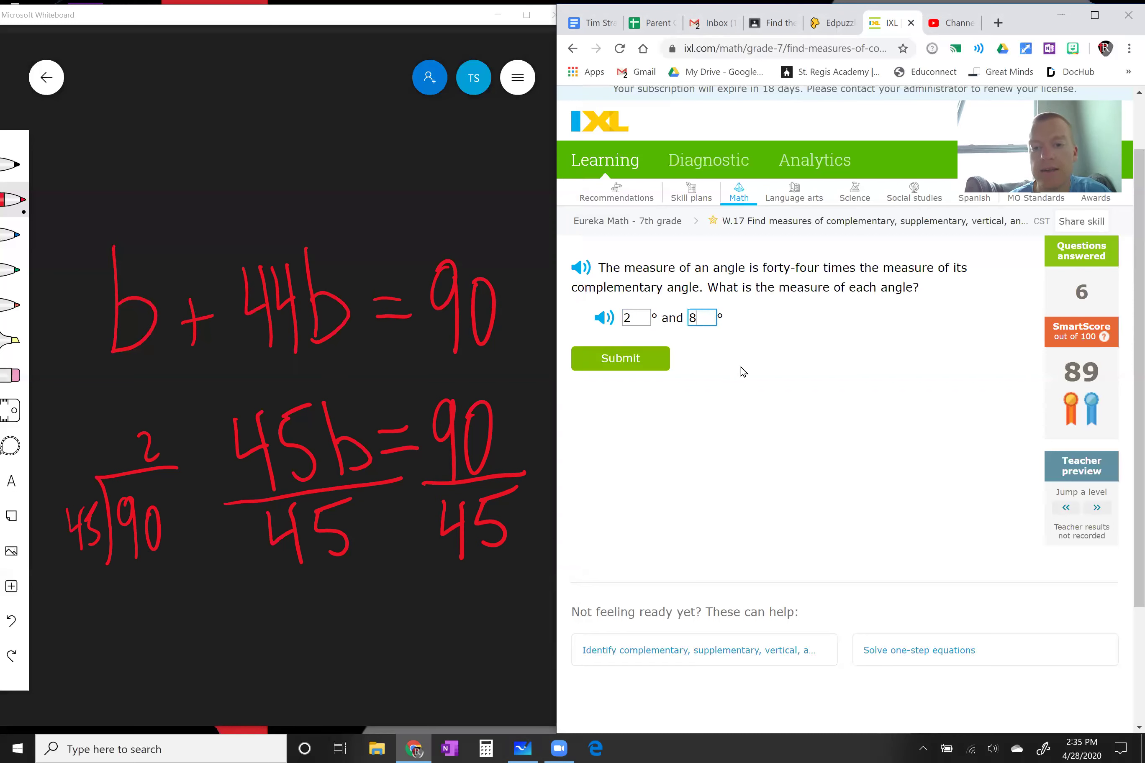
{"action": "key", "text": "Return"}
{"action": "left_click", "coordinate": [517, 77]}
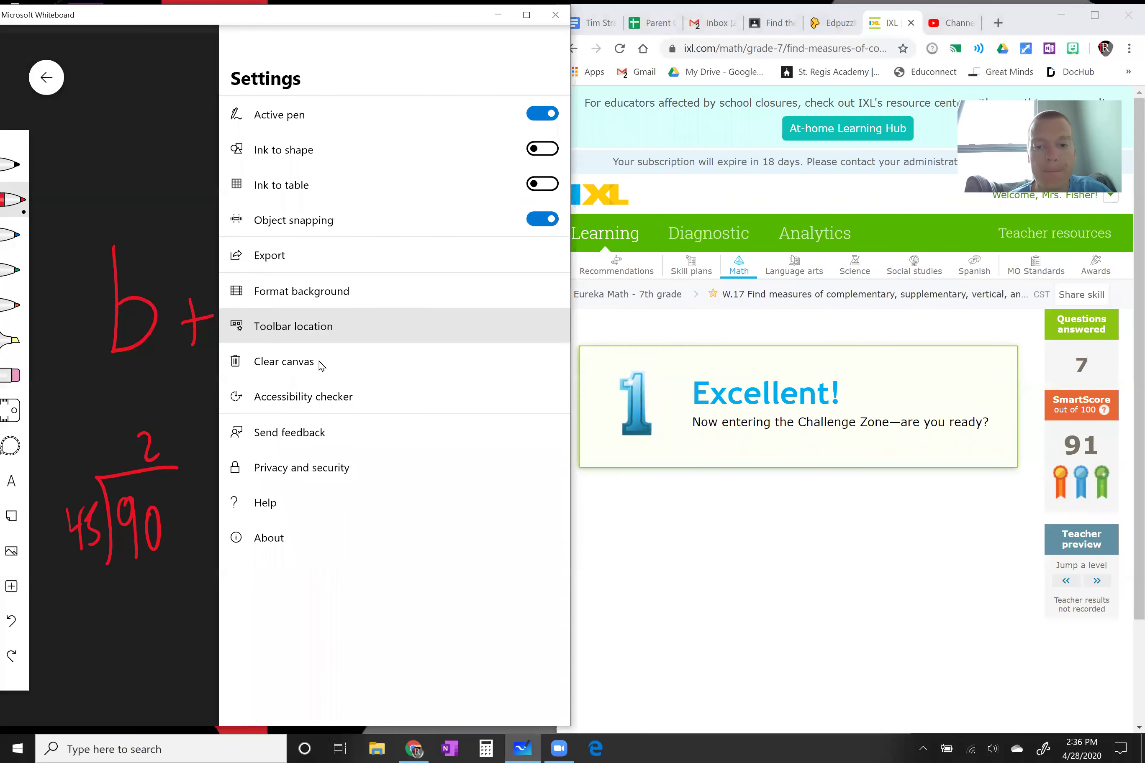
{"action": "left_click", "coordinate": [383, 370]}
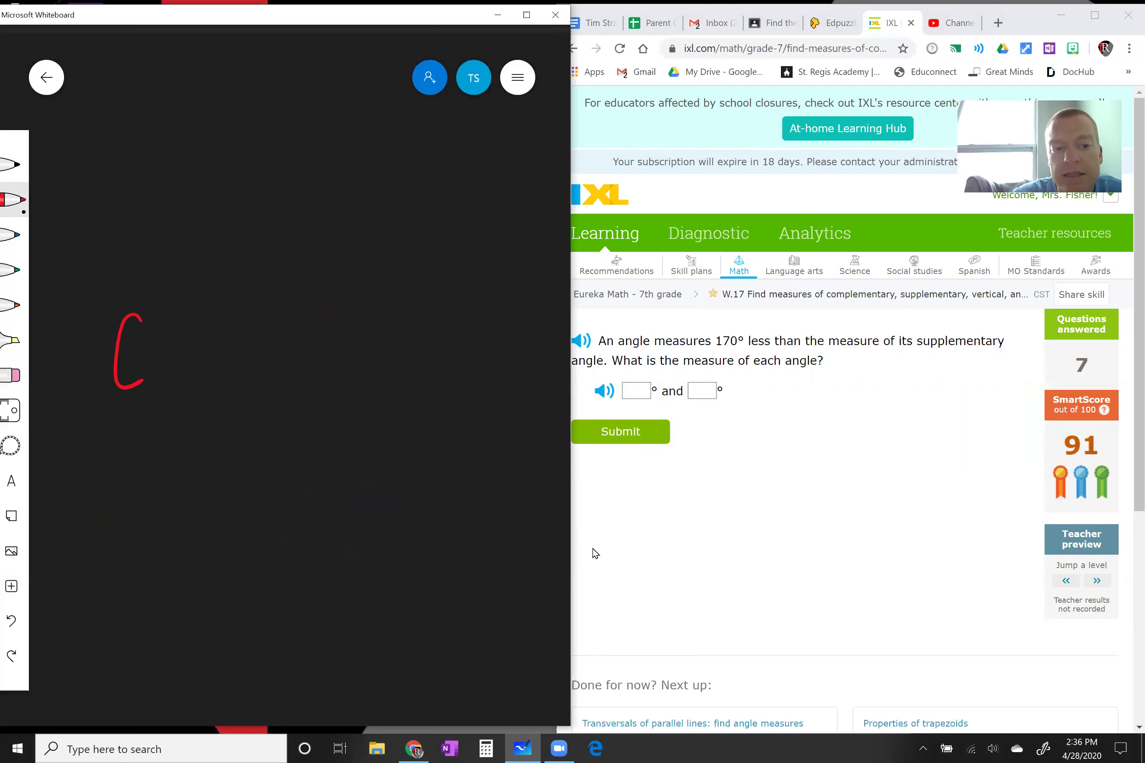
Step: Write C + C − 170 = 180 and solve it through 2C = 350 to C = 175
{"action": "left_click_drag", "start_coordinate": [173, 351], "coordinate": [198, 352]}
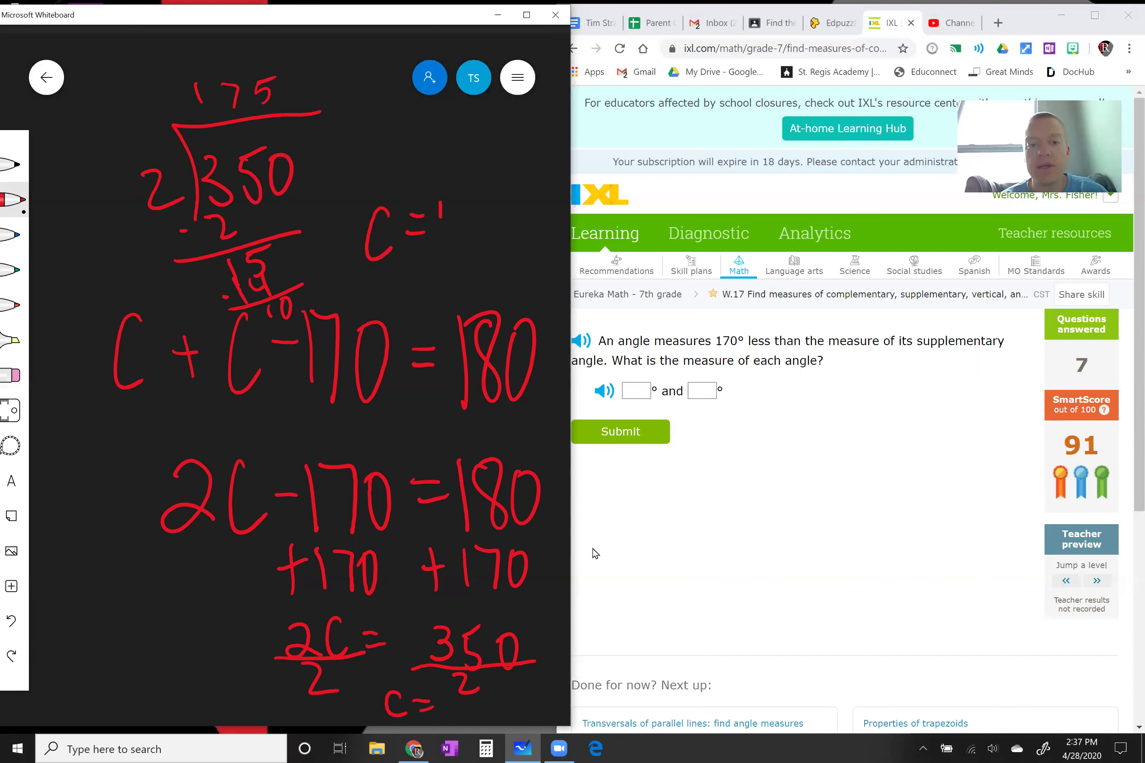
Step: Submit 175° and 5° as the supplementary angle measures
{"action": "left_click", "coordinate": [633, 387]}
{"action": "type", "text": "175"}
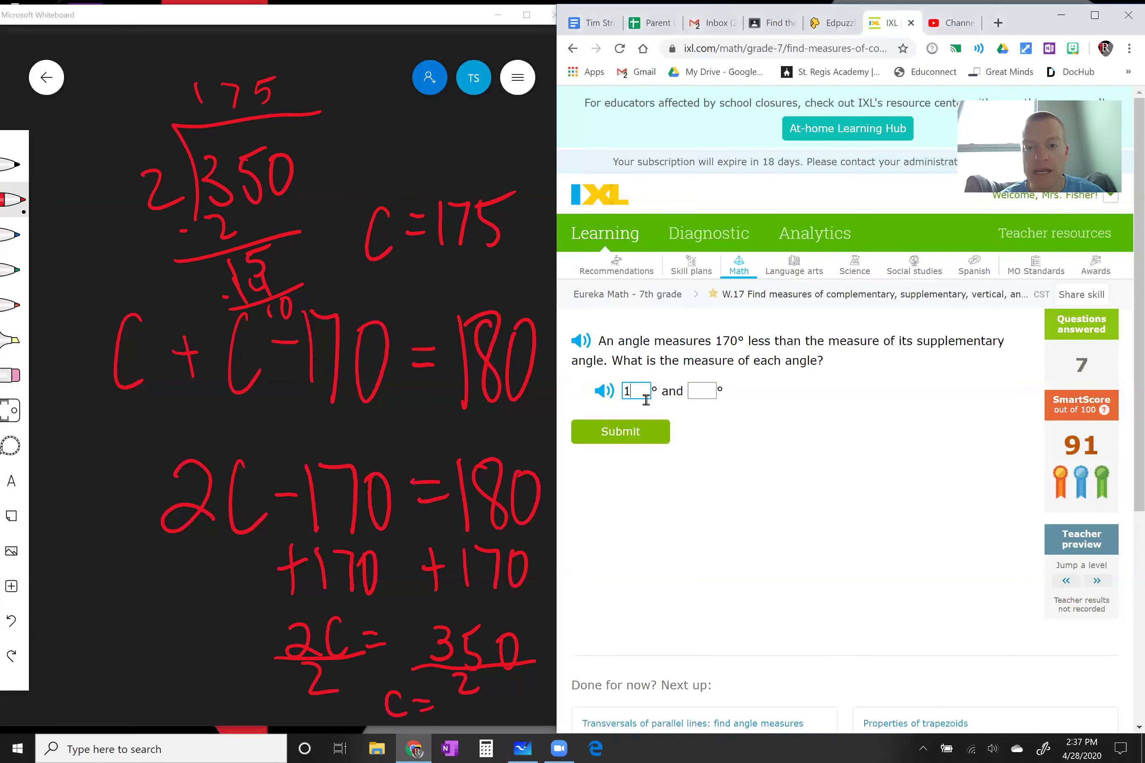
{"action": "left_click", "coordinate": [698, 389]}
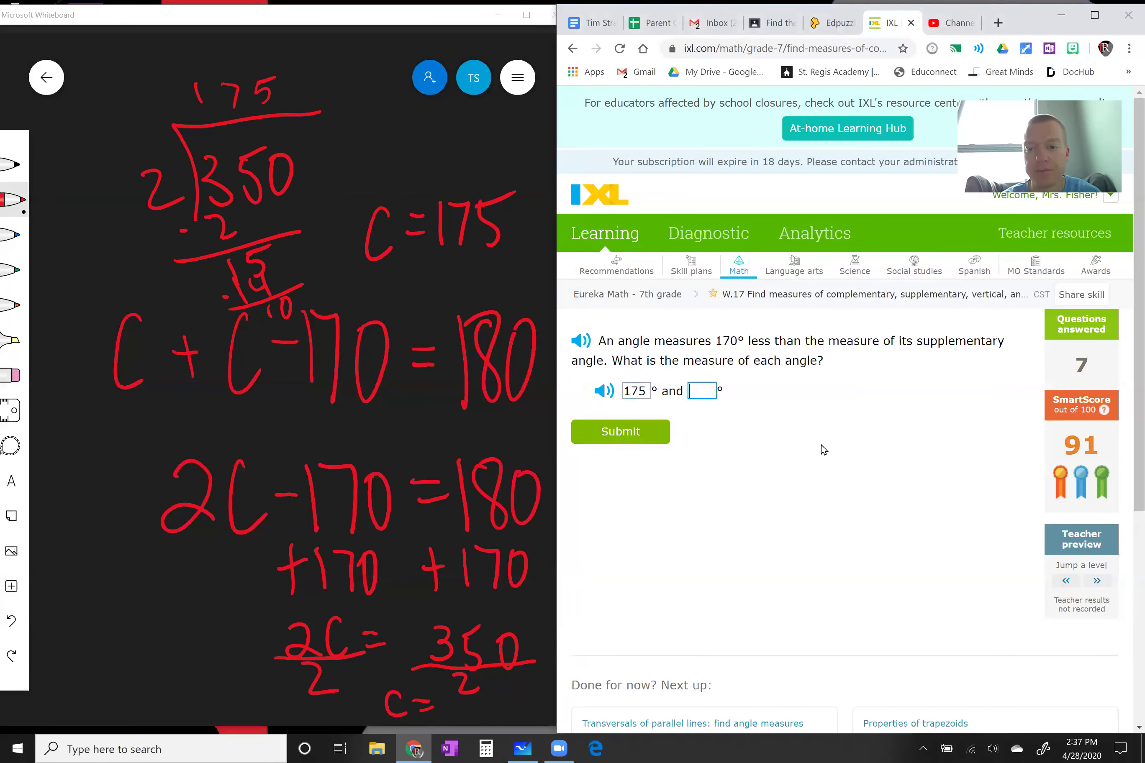
{"action": "type", "text": "5"}
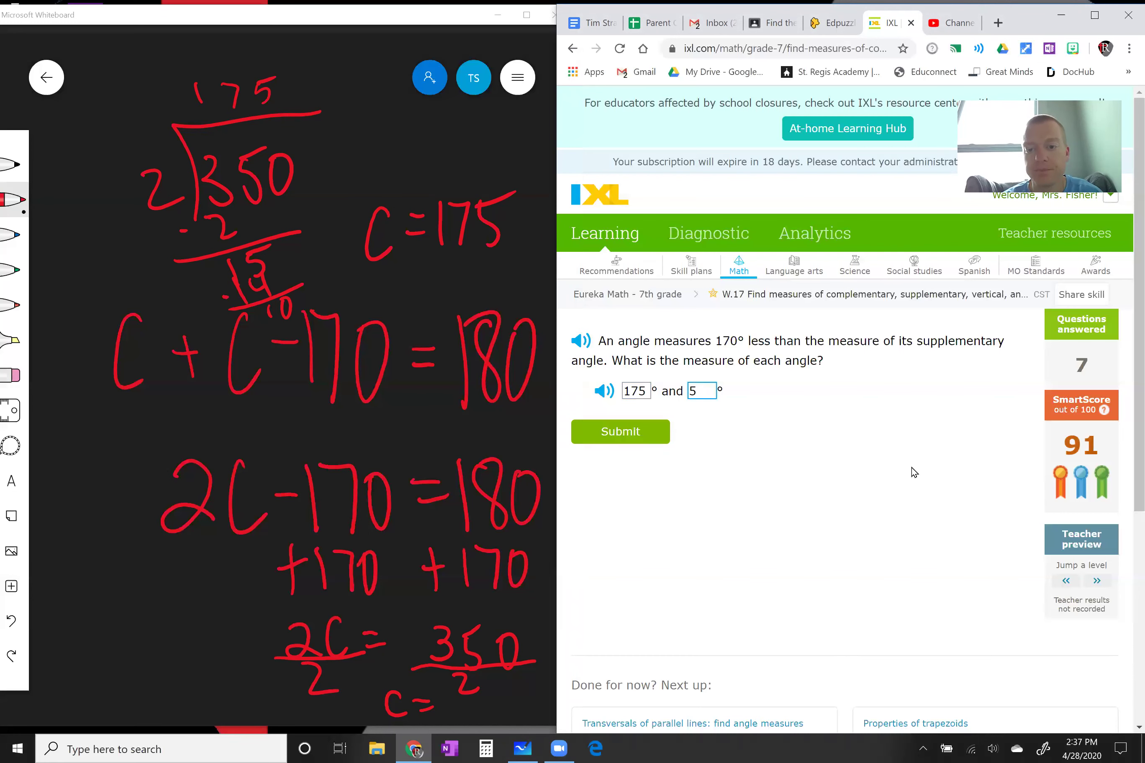
{"action": "key", "text": "Return"}
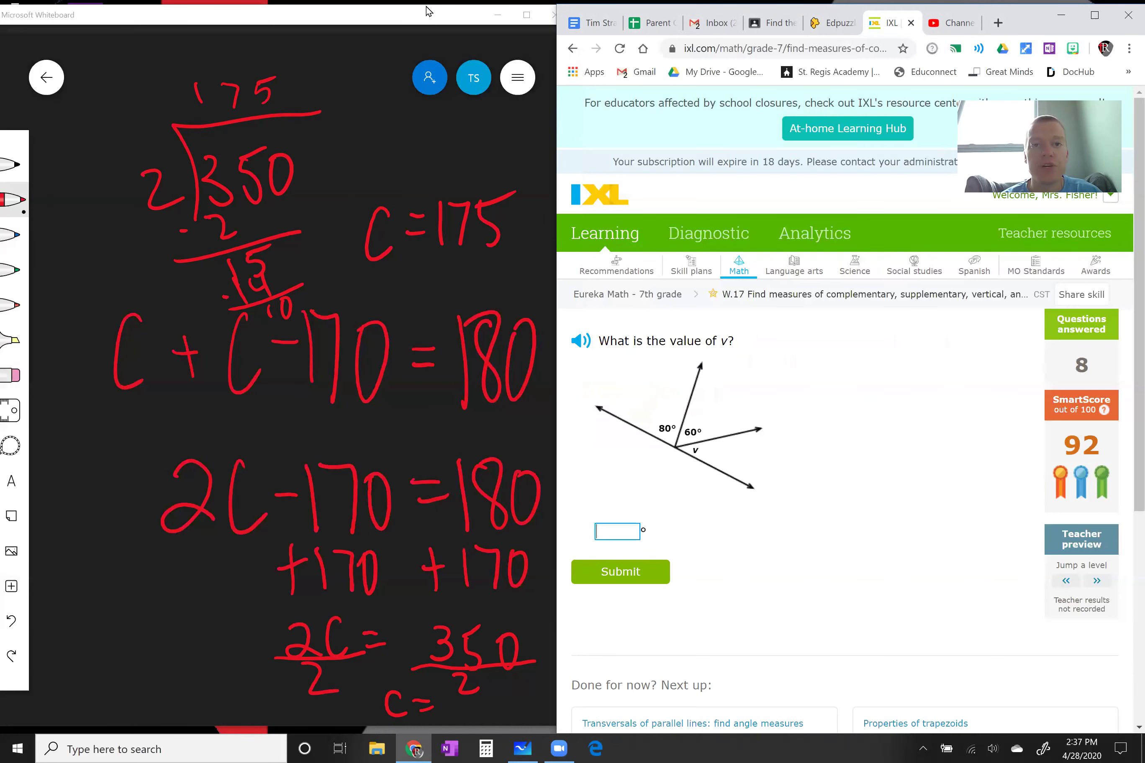
Step: Clear all ink from the whiteboard and close it
{"action": "left_click", "coordinate": [536, 51]}
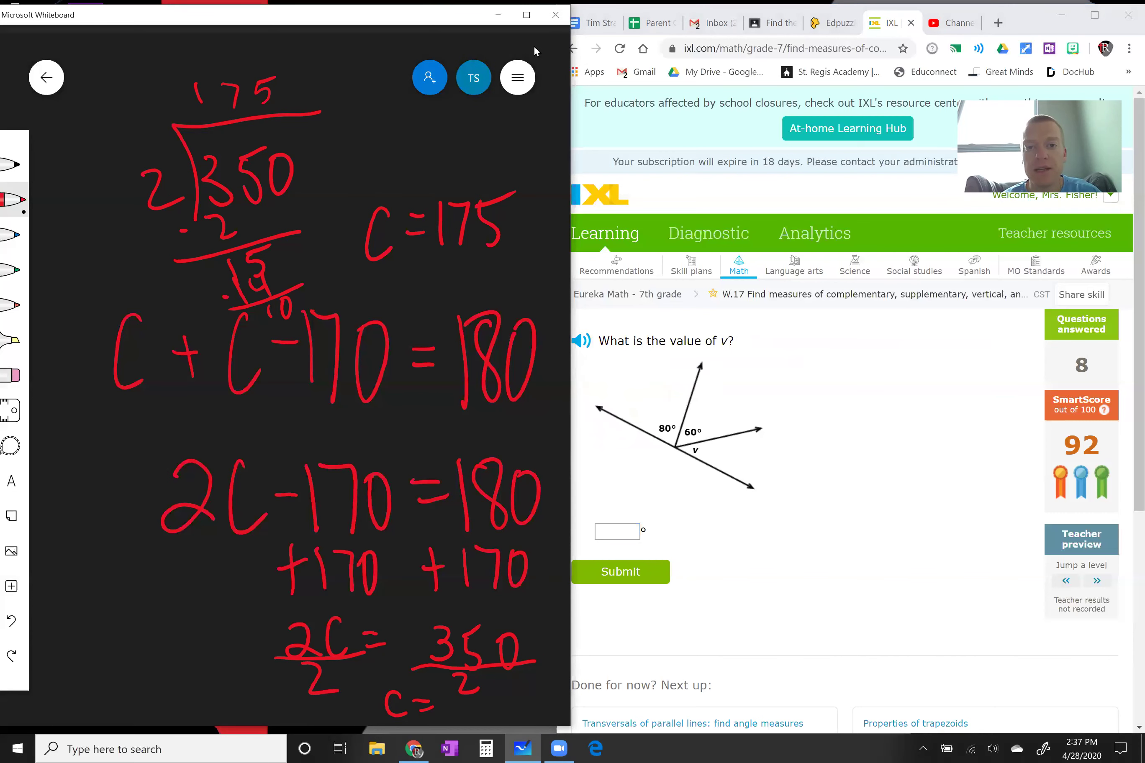
{"action": "left_click", "coordinate": [520, 79]}
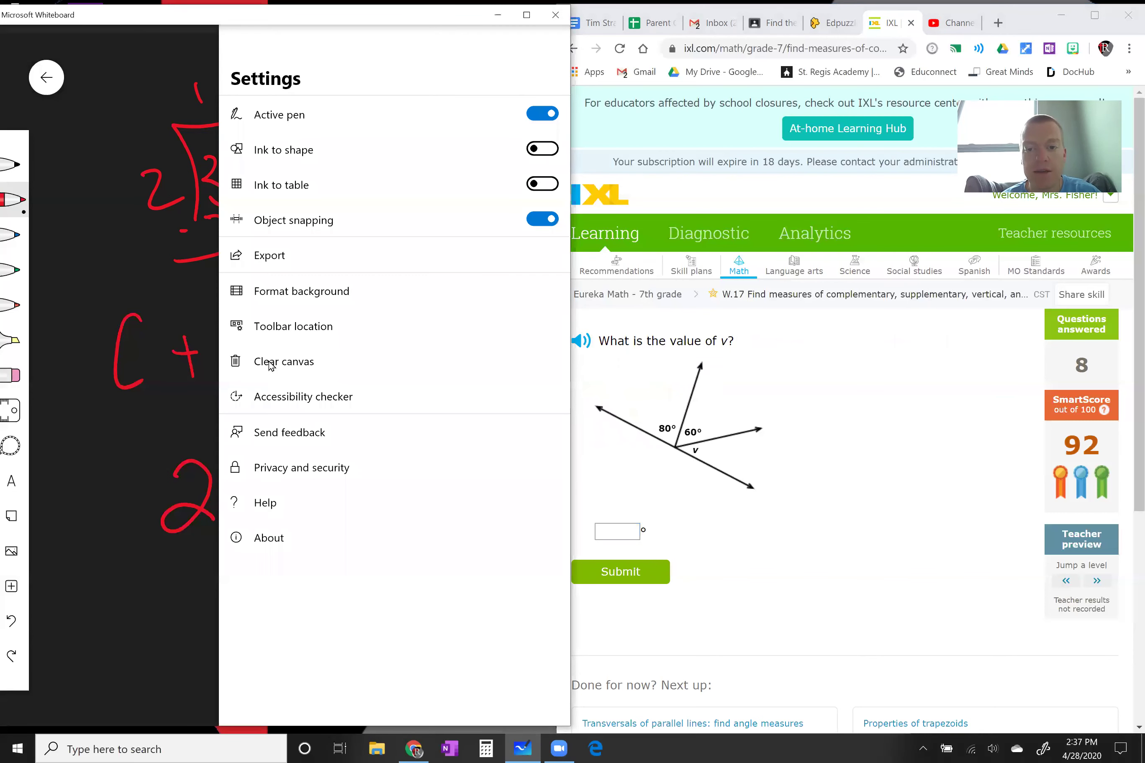
{"action": "left_click", "coordinate": [270, 366]}
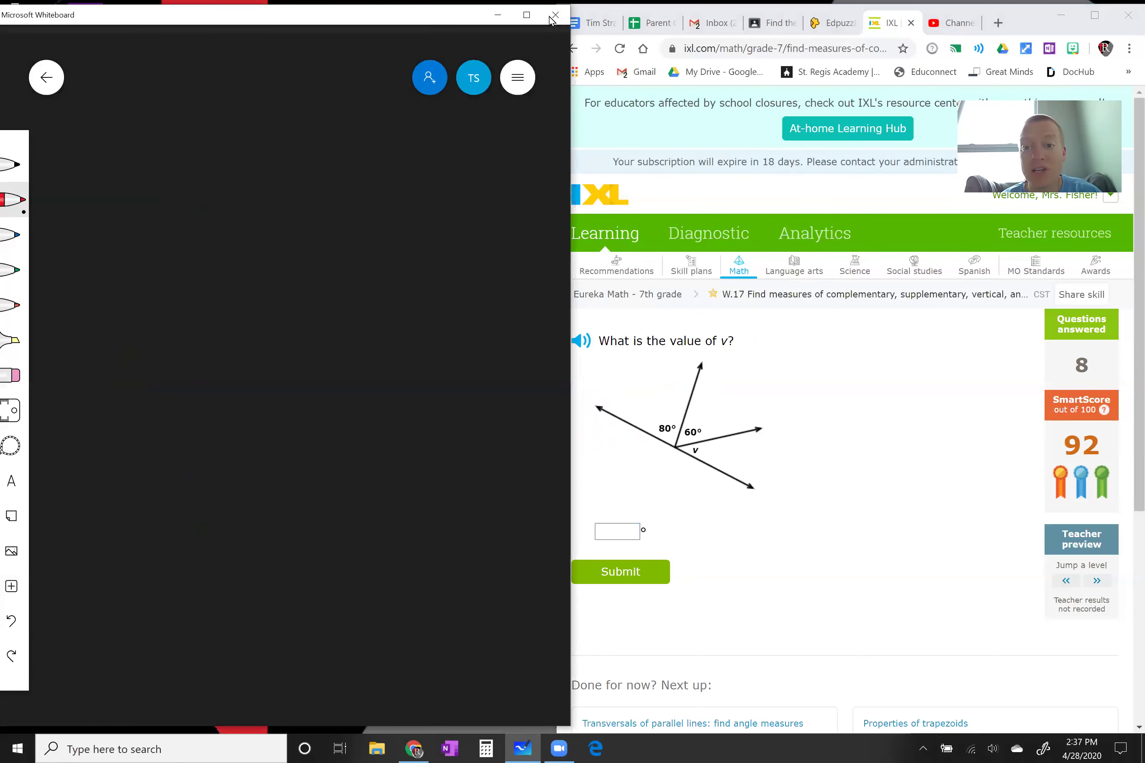
{"action": "left_click", "coordinate": [553, 17]}
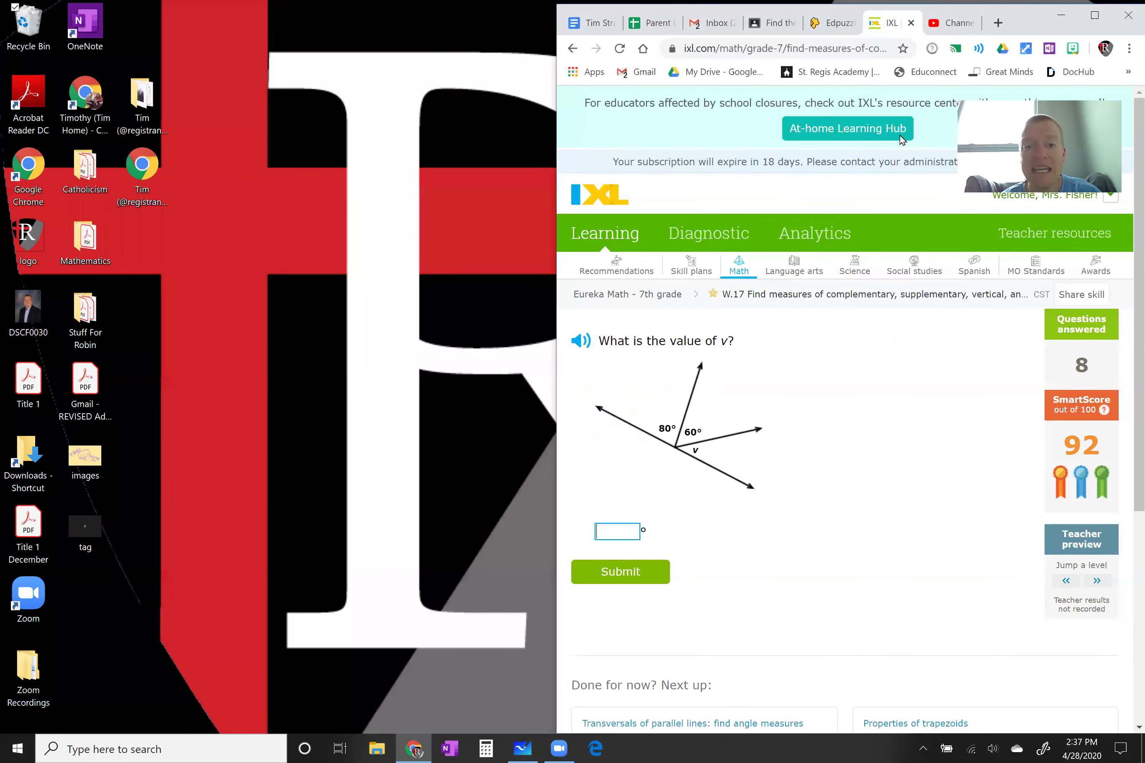
Step: Maximize Chrome with Win+Up so the value-of-v question fills the screen
{"action": "key", "text": "super+Up"}
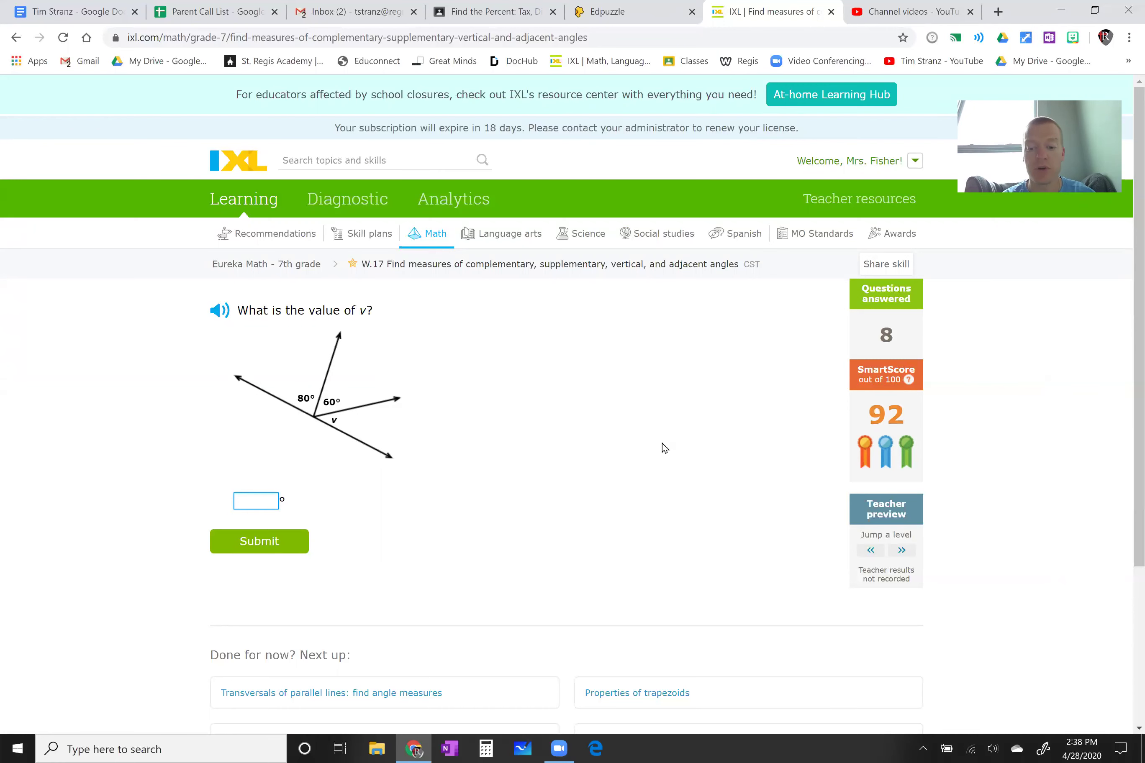
Step: Deliberately answer 29 for v, read the v = 40° explanation, and continue
{"action": "type", "text": "29"}
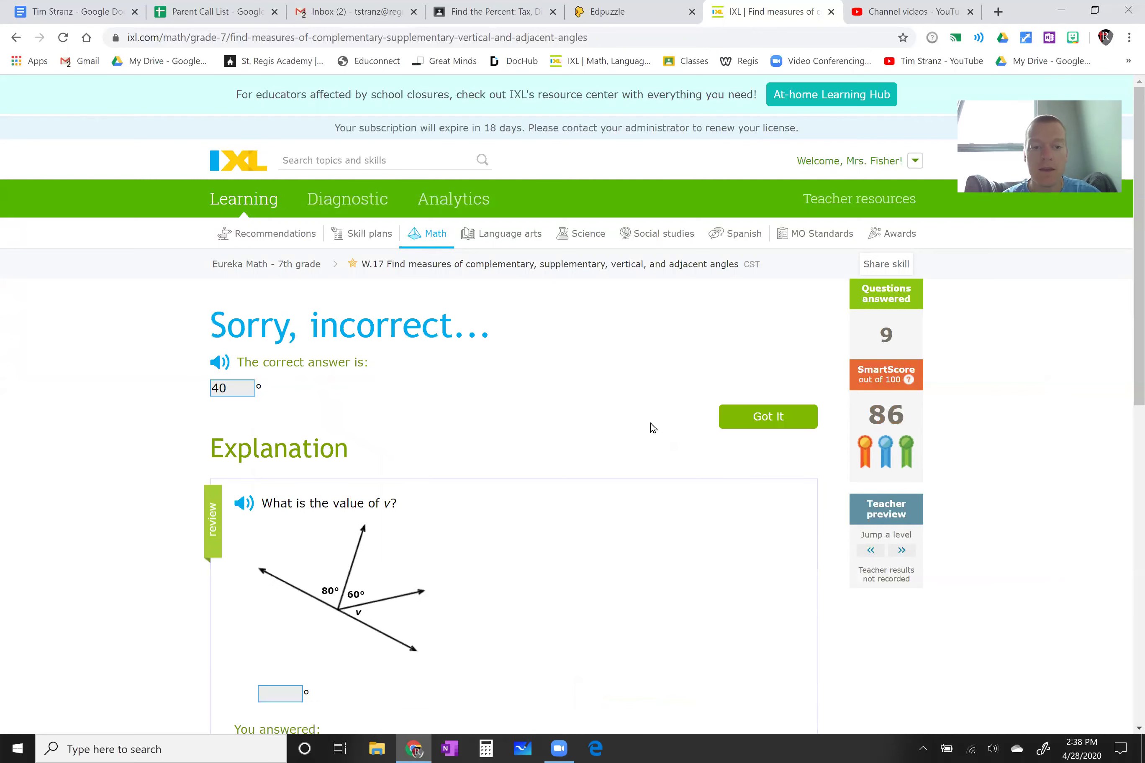
{"action": "scroll", "coordinate": [584, 420], "scroll_direction": "down", "scroll_amount": 8}
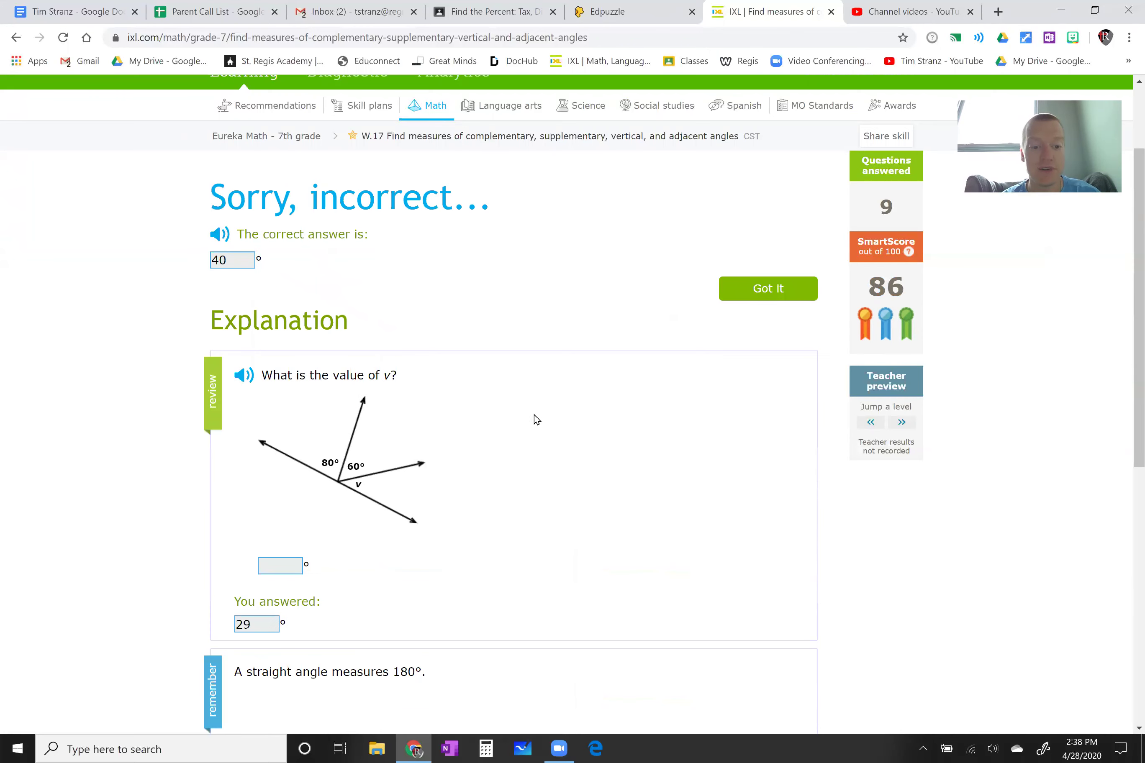
{"action": "scroll", "coordinate": [486, 401], "scroll_direction": "down", "scroll_amount": 5}
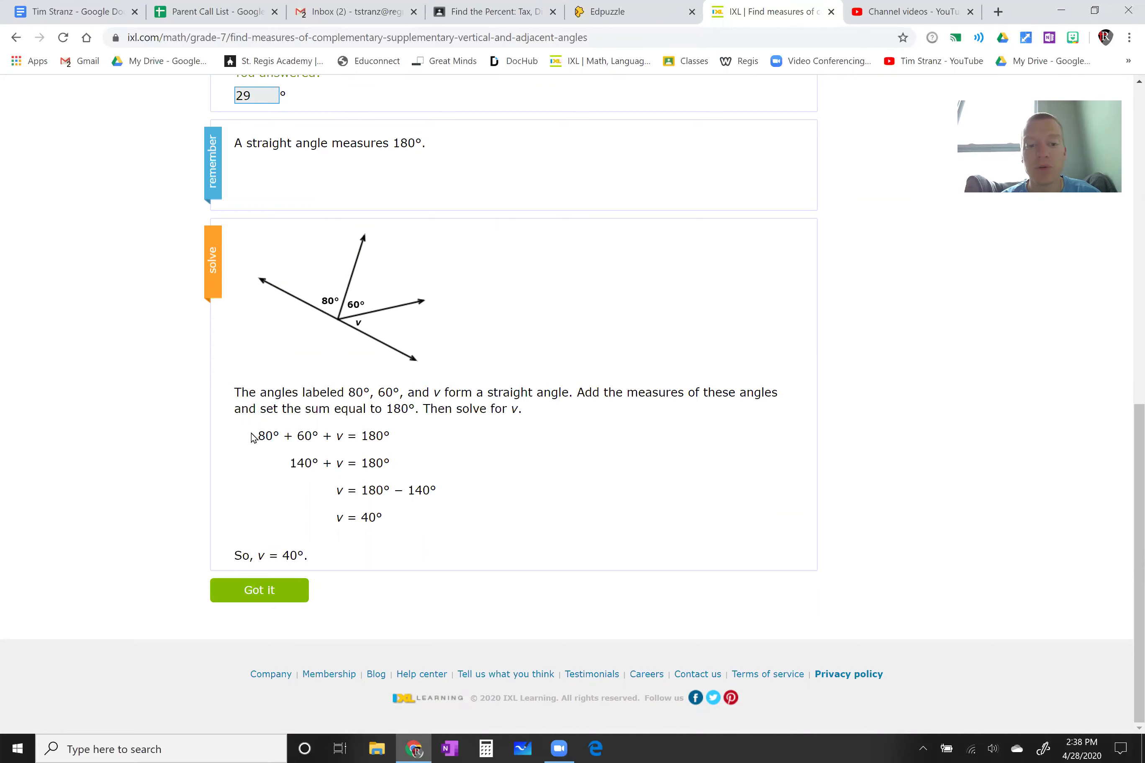
{"action": "left_click", "coordinate": [288, 585]}
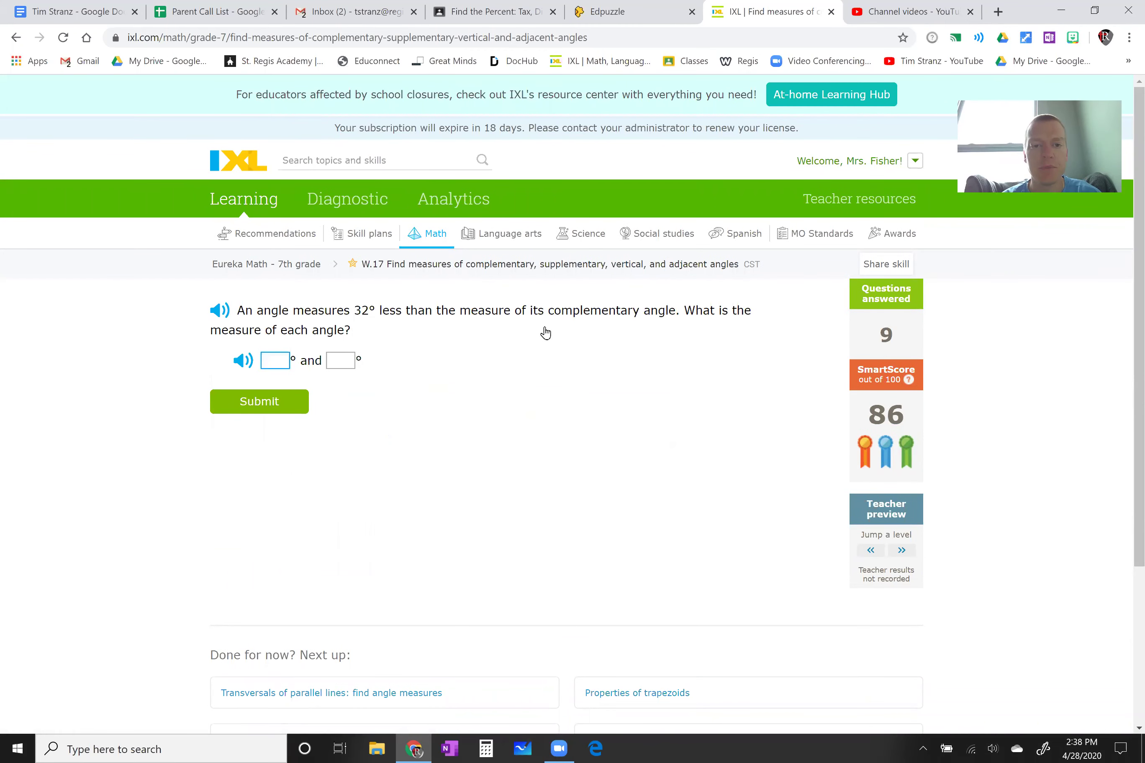
Step: Submit the wrong answers 28° and 10°, then scroll to the explanation showing 61° and 29°
{"action": "scroll", "coordinate": [544, 334], "scroll_direction": "down", "scroll_amount": 1}
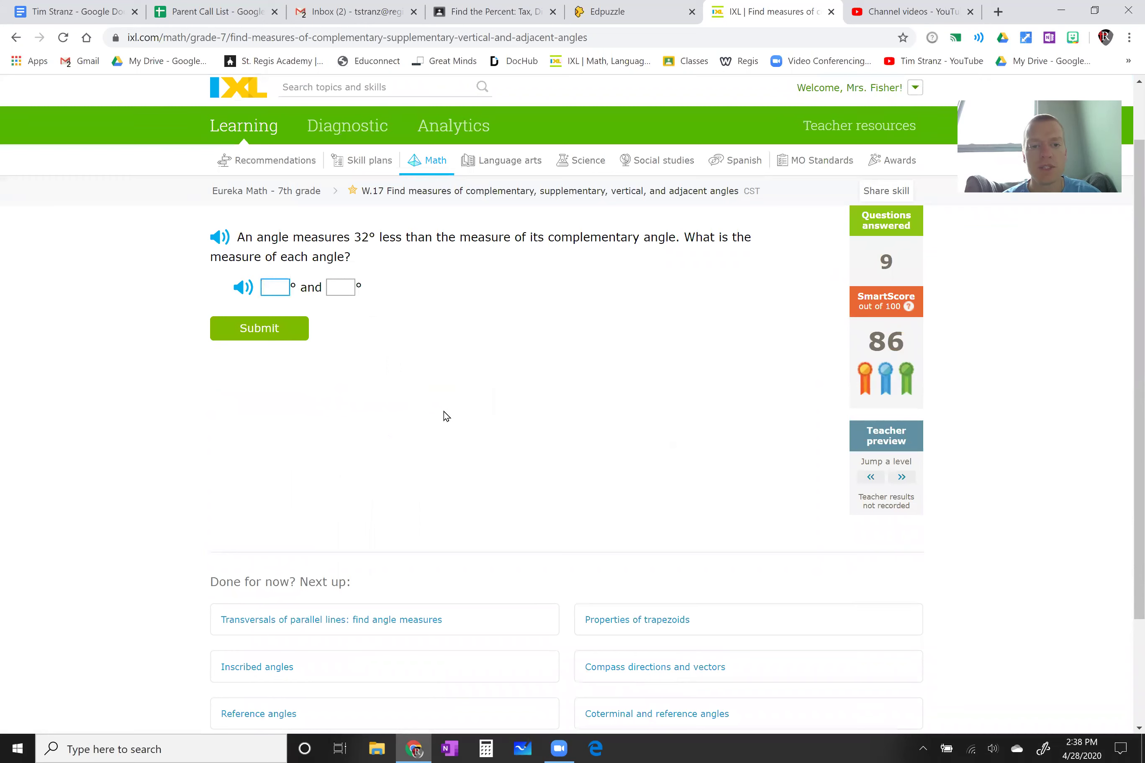
{"action": "type", "text": "28"}
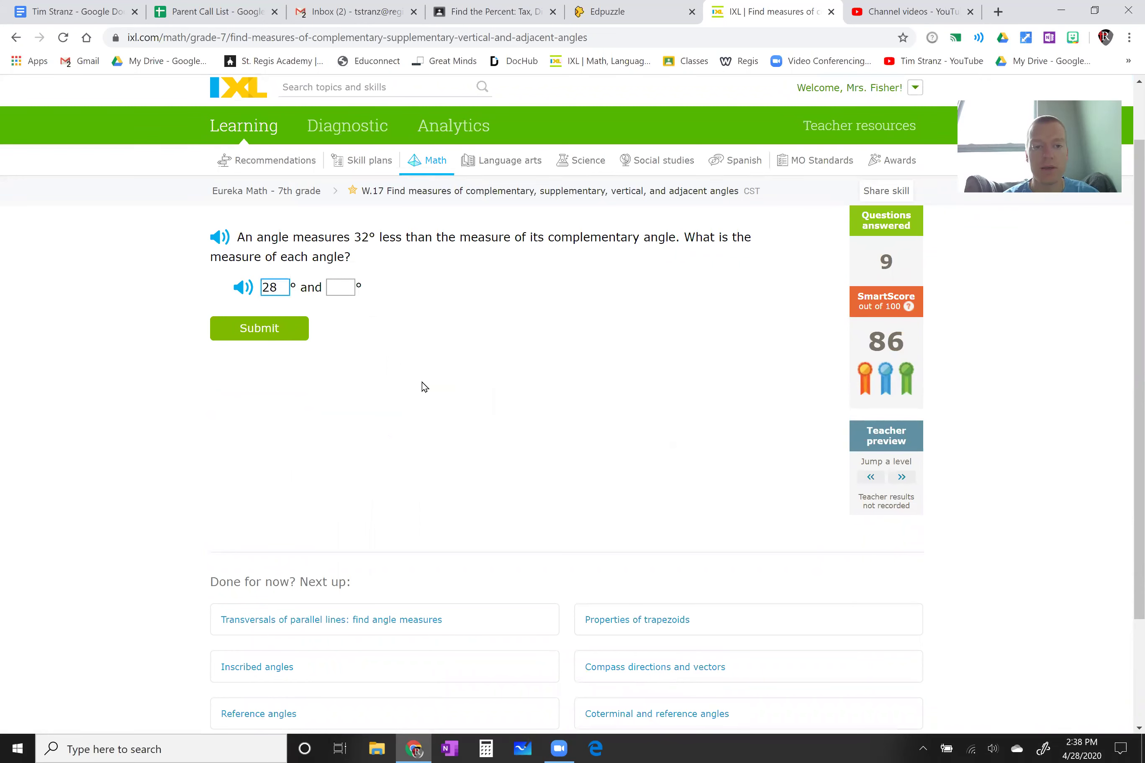
{"action": "left_click", "coordinate": [337, 290]}
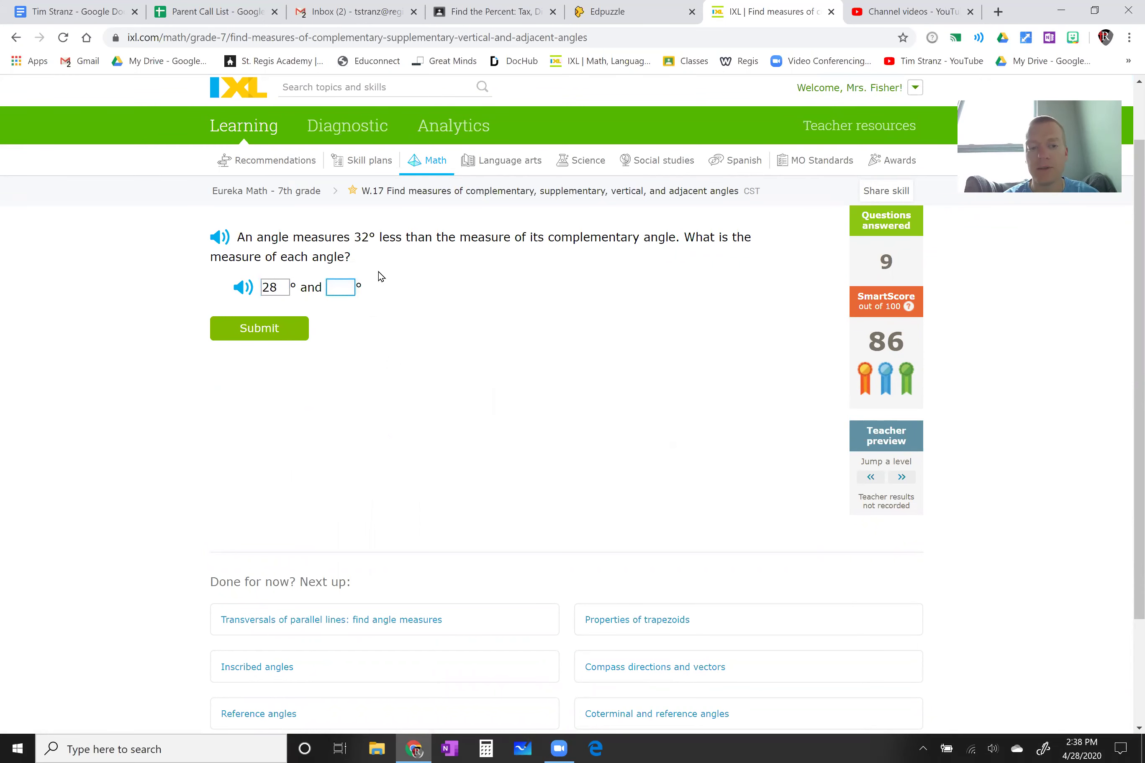
{"action": "type", "text": "10"}
{"action": "left_click", "coordinate": [274, 330]}
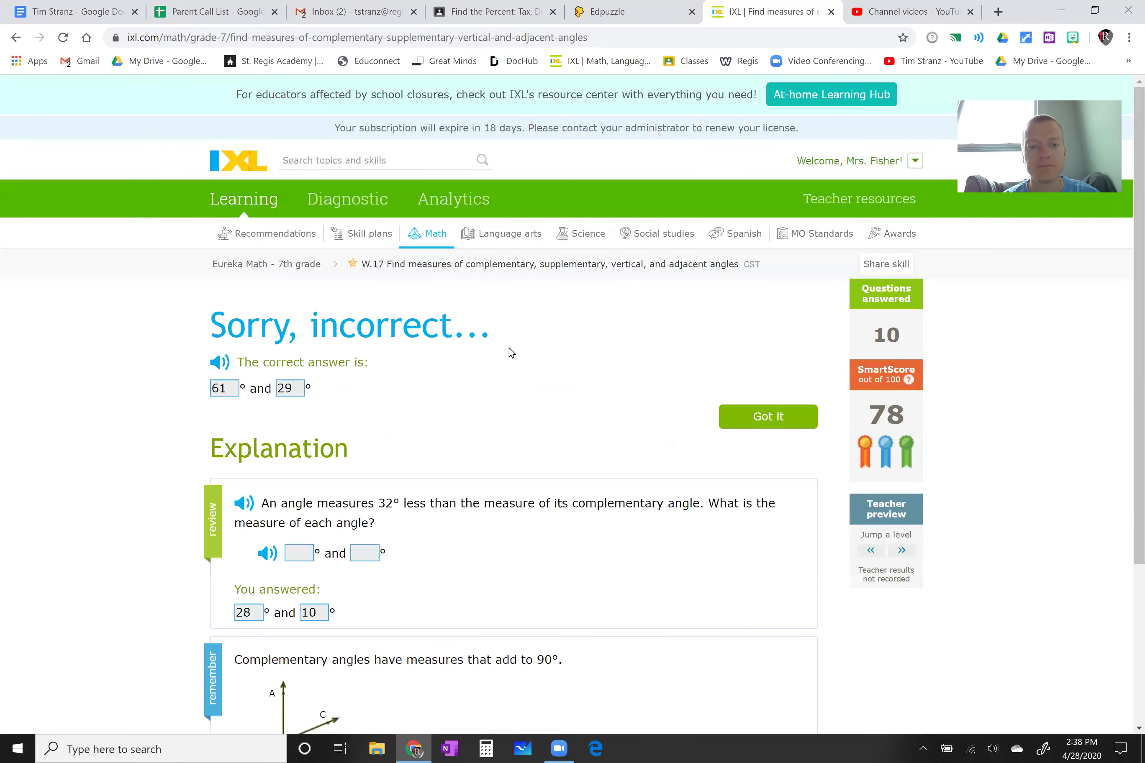
{"action": "scroll", "coordinate": [537, 348], "scroll_direction": "down", "scroll_amount": 10}
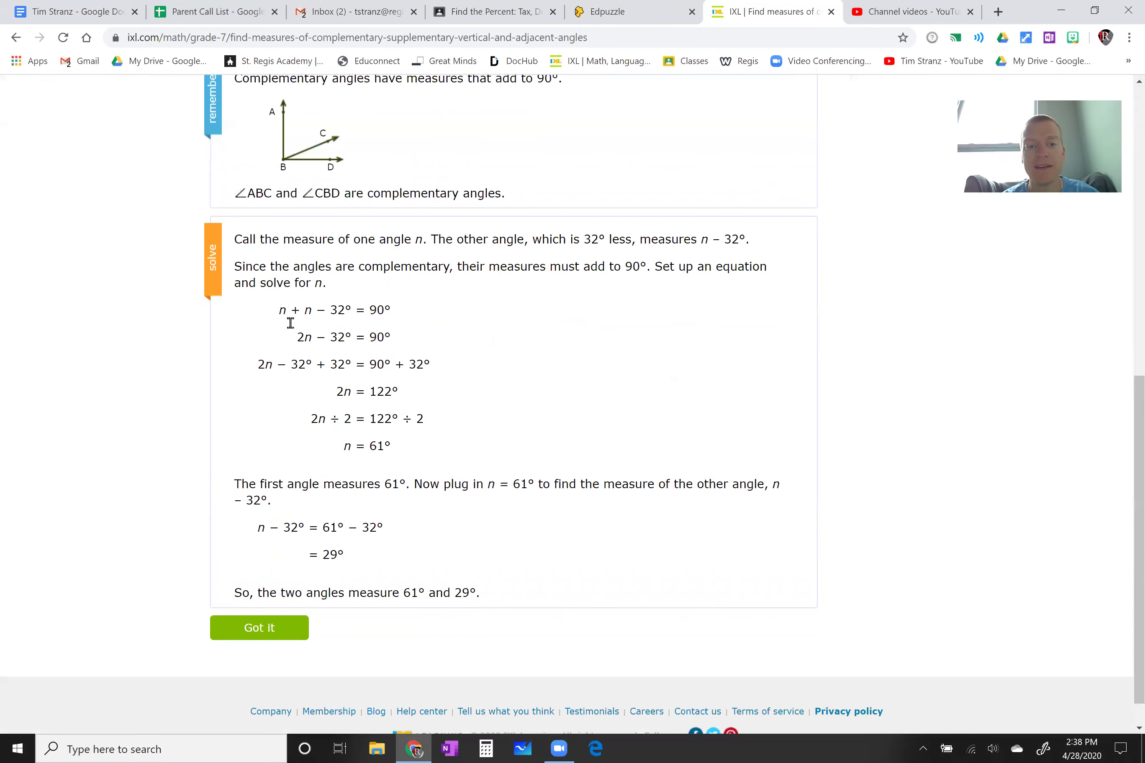